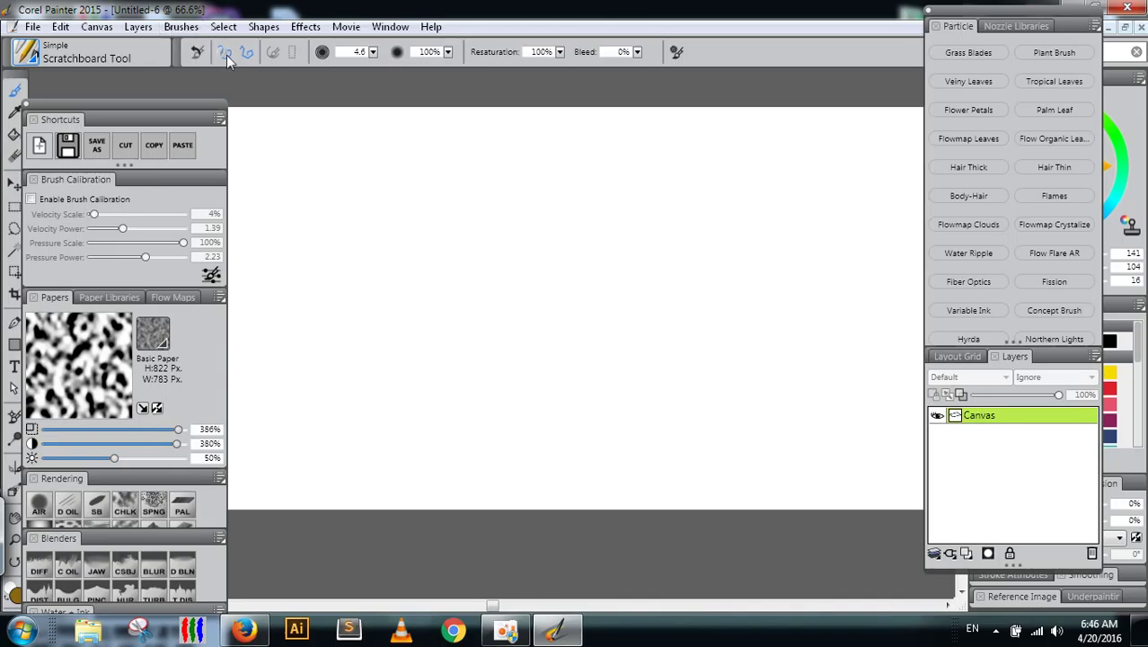
# Step: With the Simple Scratchboard Tool, sketch the lower face outline as a curve from the left temple around the chin to the right cheek
pyautogui.click(36, 59)
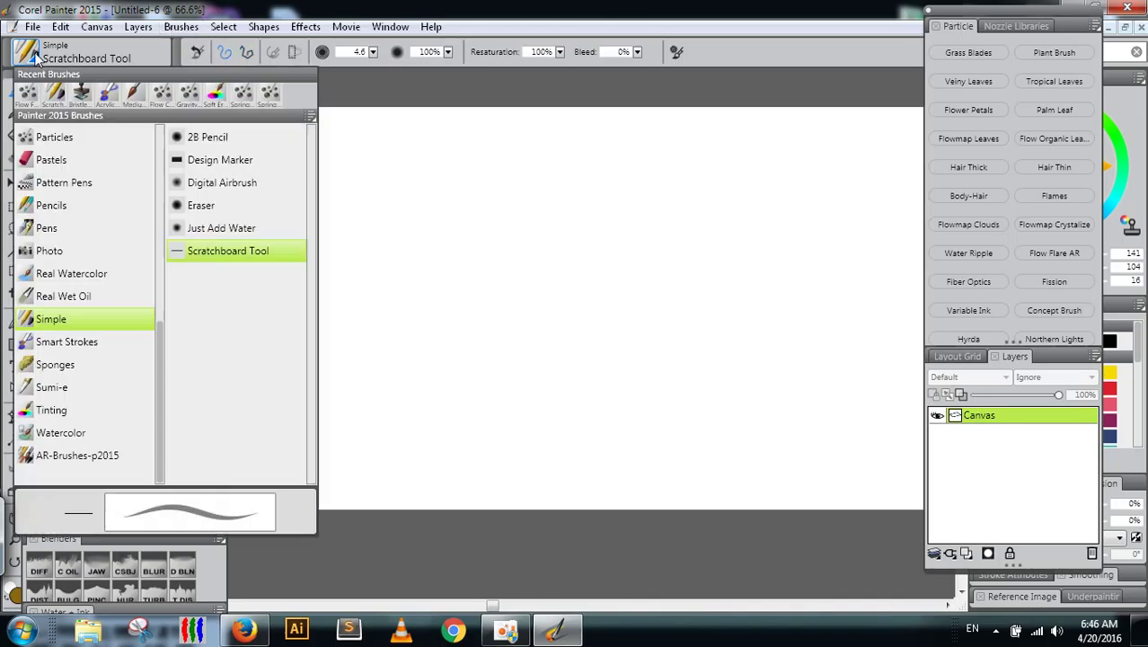
pyautogui.click(218, 254)
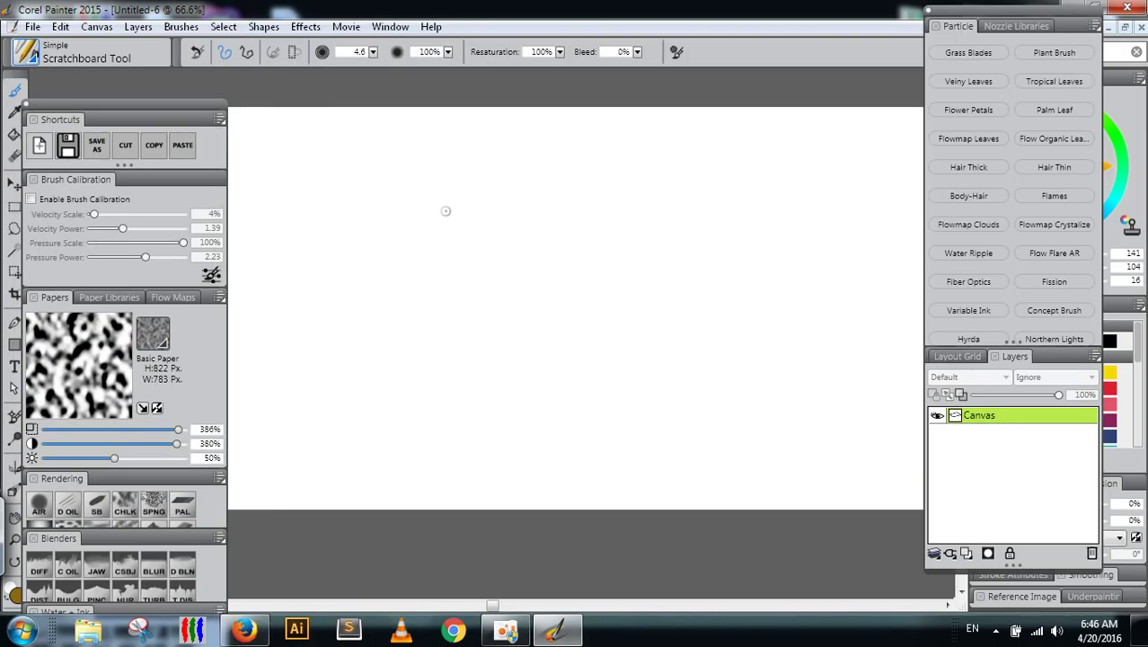
pyautogui.moveTo(455, 210); pyautogui.dragTo(462, 273)
pyautogui.hotkey('ctrl', 'z')
pyautogui.moveTo(488, 229)
pyautogui.mouseDown()
pyautogui.moveTo(500, 333)
pyautogui.moveTo(530, 387)
pyautogui.moveTo(536, 374)
pyautogui.moveTo(565, 402)
pyautogui.moveTo(576, 410)
pyautogui.mouseUp()
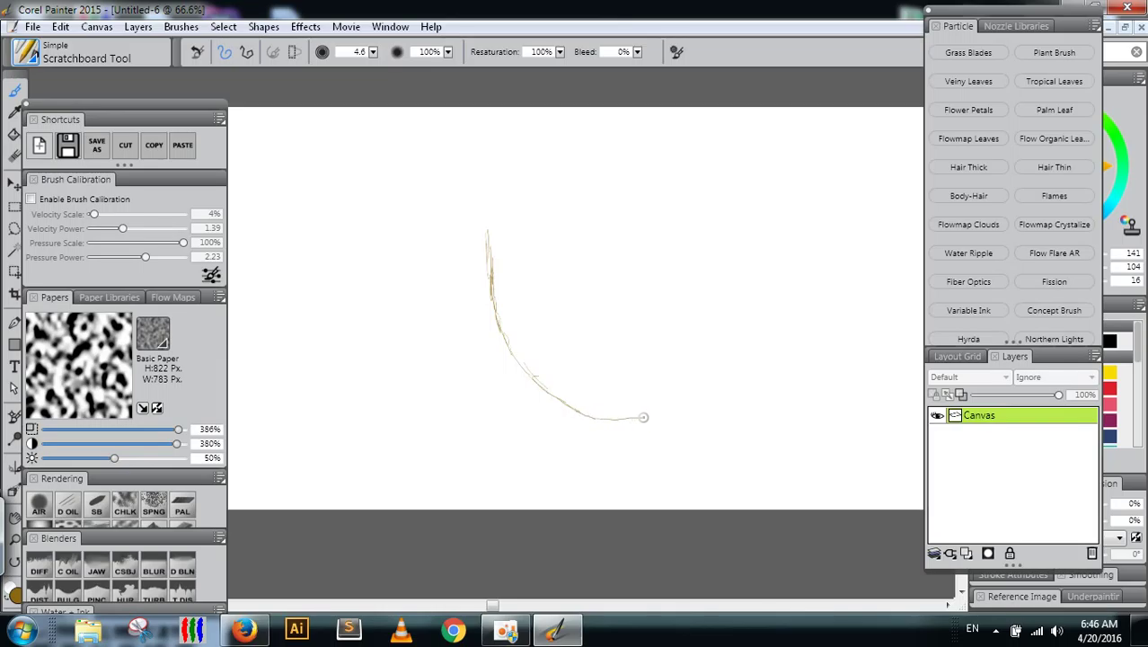
pyautogui.hotkey('ctrl', 'z')
pyautogui.moveTo(626, 418)
pyautogui.mouseDown()
pyautogui.moveTo(721, 370)
pyautogui.moveTo(682, 392)
pyautogui.moveTo(732, 334)
pyautogui.moveTo(716, 361)
pyautogui.moveTo(732, 291)
pyautogui.moveTo(726, 338)
pyautogui.moveTo(732, 299)
pyautogui.mouseUp()
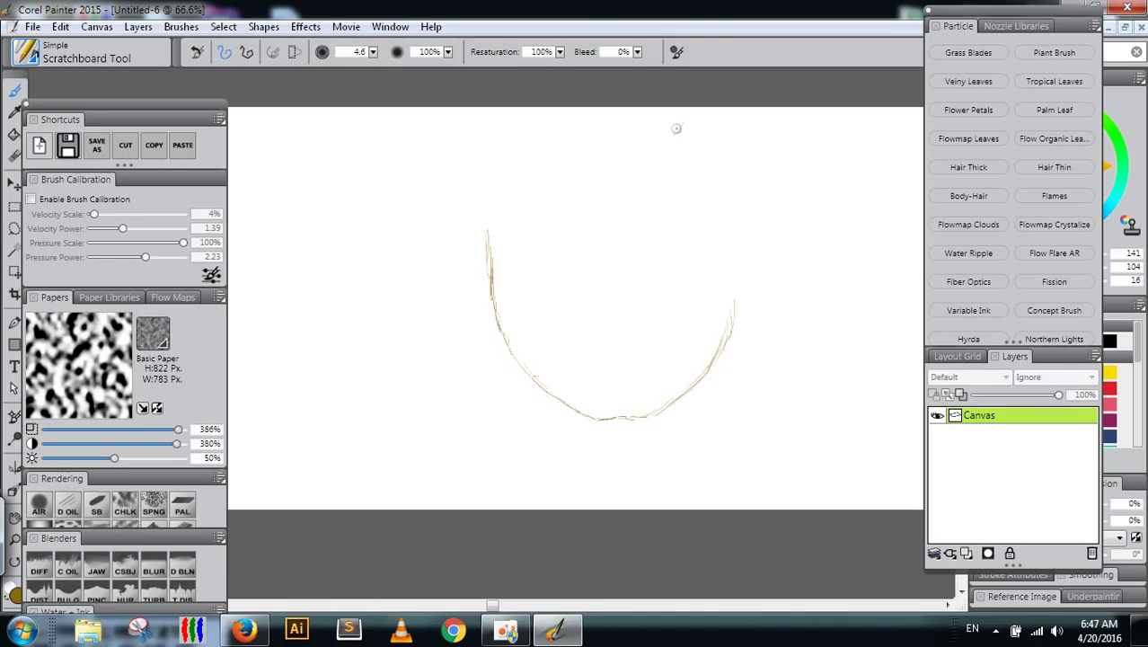
# Step: Sketch the slanted hairline across the forehead and the swept fringe strands above the left temple
pyautogui.moveTo(680, 125)
pyautogui.mouseDown()
pyautogui.moveTo(592, 172)
pyautogui.moveTo(610, 158)
pyautogui.moveTo(576, 185)
pyautogui.moveTo(598, 163)
pyautogui.moveTo(559, 188)
pyautogui.moveTo(577, 171)
pyautogui.moveTo(535, 186)
pyautogui.moveTo(560, 177)
pyautogui.moveTo(505, 211)
pyautogui.moveTo(525, 194)
pyautogui.moveTo(505, 206)
pyautogui.moveTo(513, 192)
pyautogui.moveTo(488, 237)
pyautogui.mouseUp()
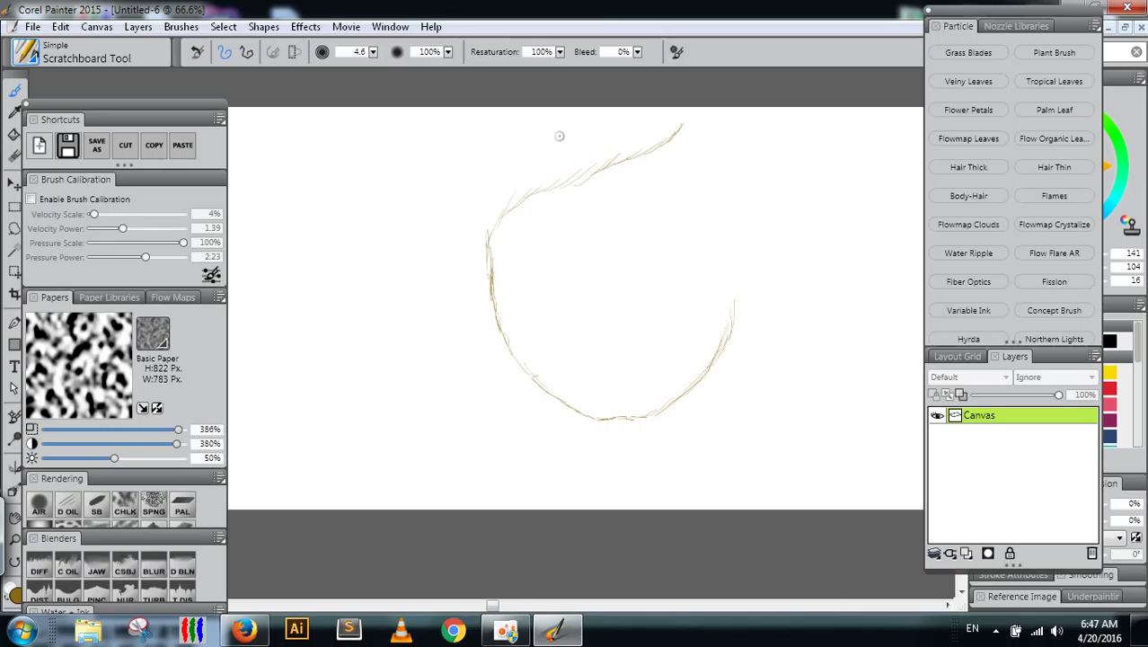
pyautogui.moveTo(499, 106)
pyautogui.mouseDown()
pyautogui.moveTo(470, 152)
pyautogui.moveTo(493, 110)
pyautogui.moveTo(476, 130)
pyautogui.moveTo(491, 118)
pyautogui.moveTo(472, 191)
pyautogui.moveTo(474, 169)
pyautogui.moveTo(485, 247)
pyautogui.mouseUp()
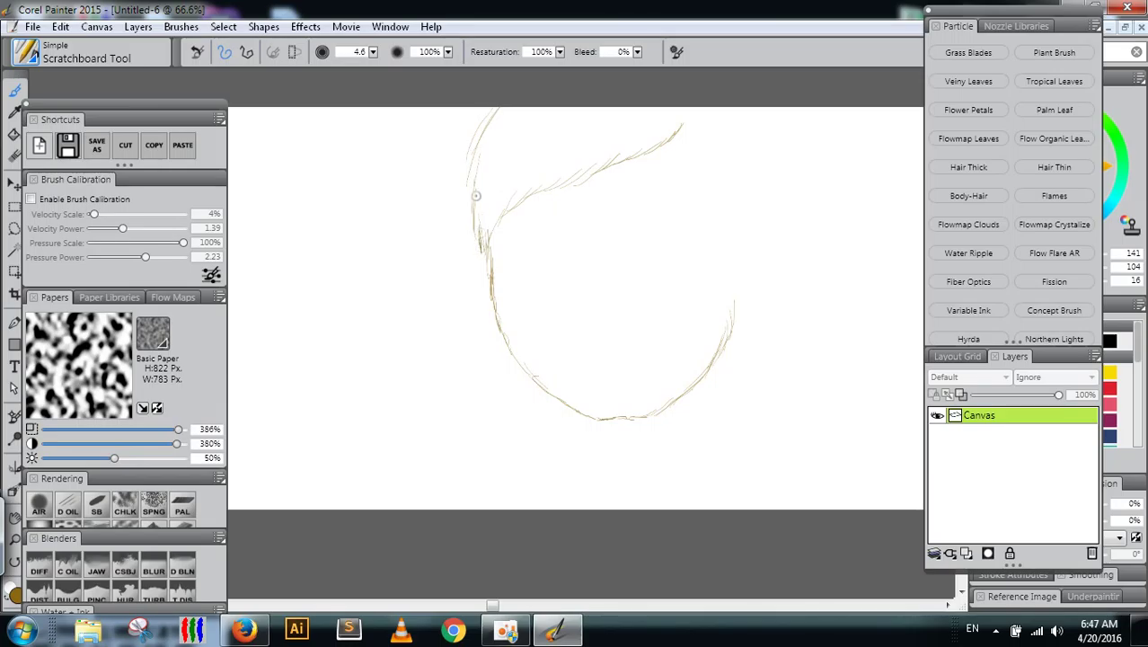
pyautogui.moveTo(475, 195)
pyautogui.mouseDown()
pyautogui.moveTo(505, 122)
pyautogui.moveTo(473, 163)
pyautogui.mouseUp()
pyautogui.moveTo(515, 102)
pyautogui.mouseDown()
pyautogui.moveTo(489, 231)
pyautogui.moveTo(509, 185)
pyautogui.mouseUp()
pyautogui.moveTo(486, 240)
pyautogui.mouseDown()
pyautogui.moveTo(535, 148)
pyautogui.moveTo(488, 246)
pyautogui.moveTo(504, 181)
pyautogui.moveTo(529, 152)
pyautogui.mouseUp()
pyautogui.moveTo(496, 201)
pyautogui.mouseDown()
pyautogui.moveTo(502, 174)
pyautogui.moveTo(545, 134)
pyautogui.mouseUp()
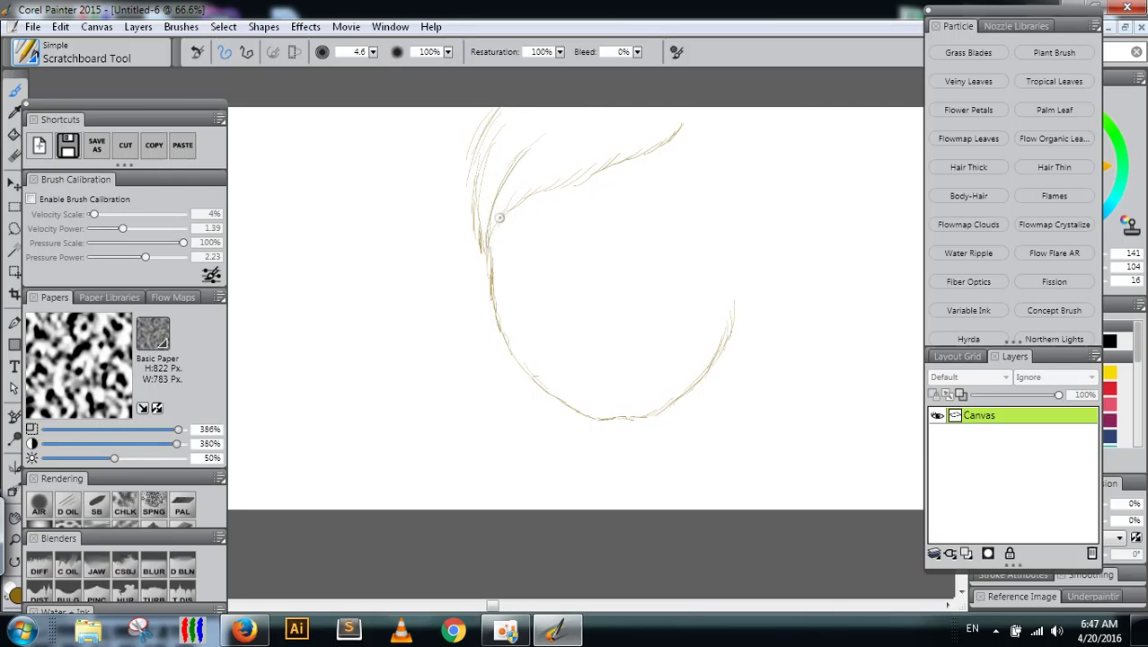
pyautogui.moveTo(499, 212); pyautogui.dragTo(528, 177)
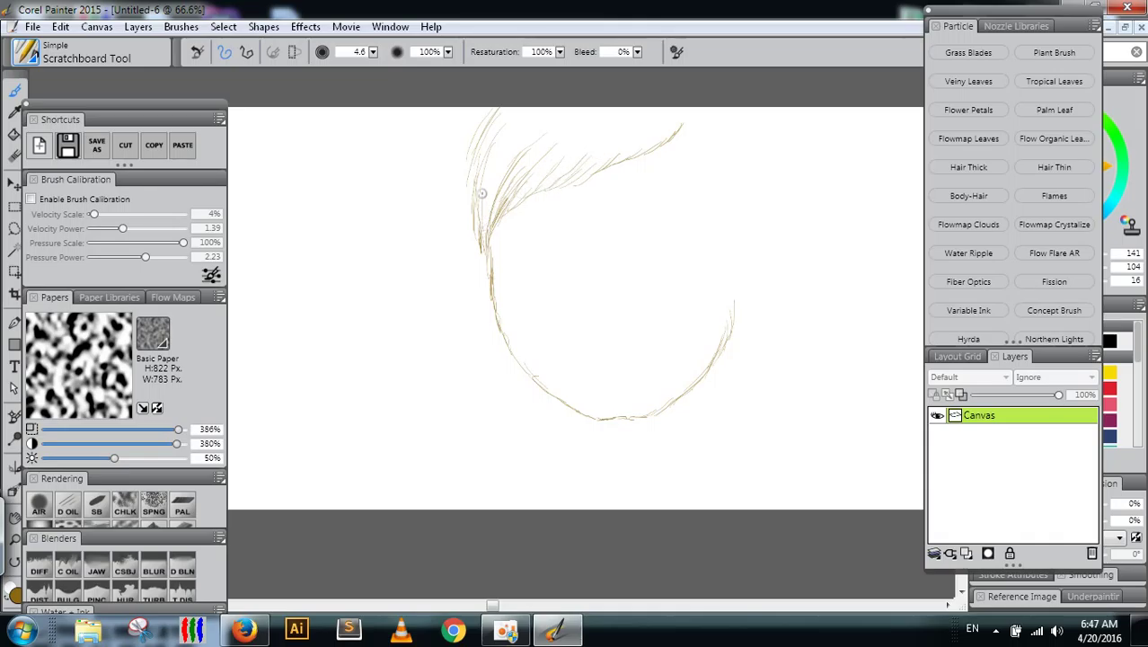
pyautogui.moveTo(482, 193); pyautogui.dragTo(509, 141)
pyautogui.moveTo(481, 230)
pyautogui.mouseDown()
pyautogui.moveTo(477, 193)
pyautogui.moveTo(504, 141)
pyautogui.mouseUp()
pyautogui.moveTo(478, 221); pyautogui.dragTo(489, 153)
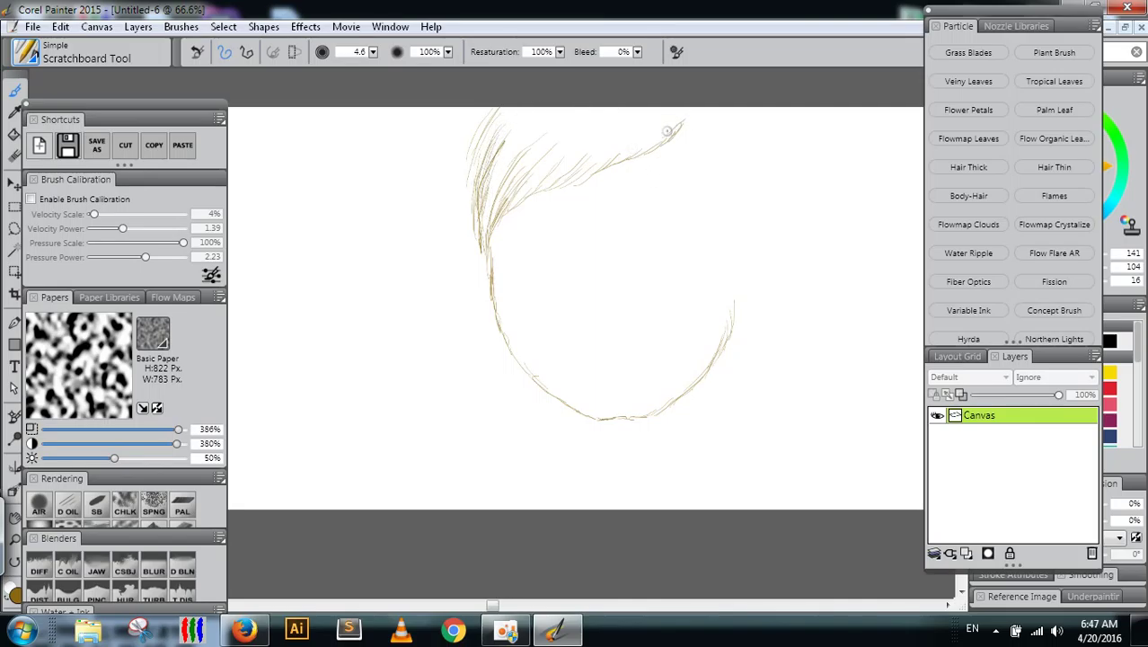
# Step: Sketch the hairline down the right temple and the outer contour of the ear beside it
pyautogui.moveTo(690, 111)
pyautogui.mouseDown()
pyautogui.moveTo(680, 103)
pyautogui.moveTo(612, 120)
pyautogui.moveTo(695, 156)
pyautogui.moveTo(692, 122)
pyautogui.moveTo(661, 166)
pyautogui.moveTo(688, 201)
pyautogui.mouseUp()
pyautogui.moveTo(681, 147)
pyautogui.mouseDown()
pyautogui.moveTo(719, 235)
pyautogui.moveTo(706, 214)
pyautogui.moveTo(713, 251)
pyautogui.moveTo(728, 260)
pyautogui.mouseUp()
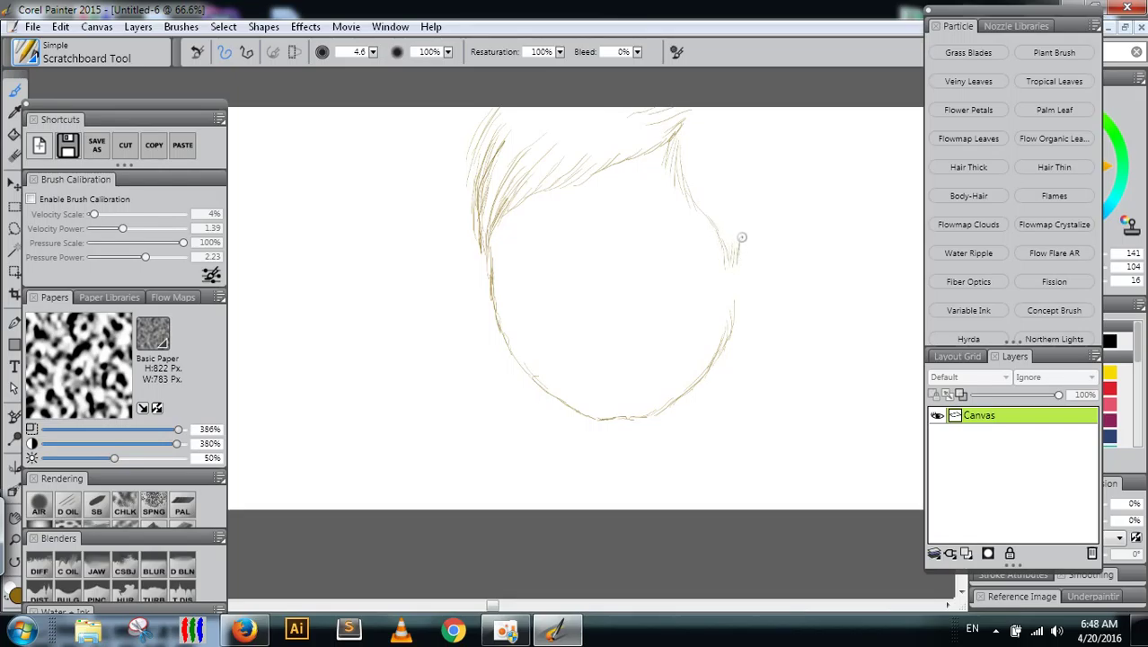
pyautogui.moveTo(740, 235)
pyautogui.mouseDown()
pyautogui.moveTo(770, 211)
pyautogui.moveTo(775, 245)
pyautogui.moveTo(774, 231)
pyautogui.moveTo(744, 333)
pyautogui.mouseUp()
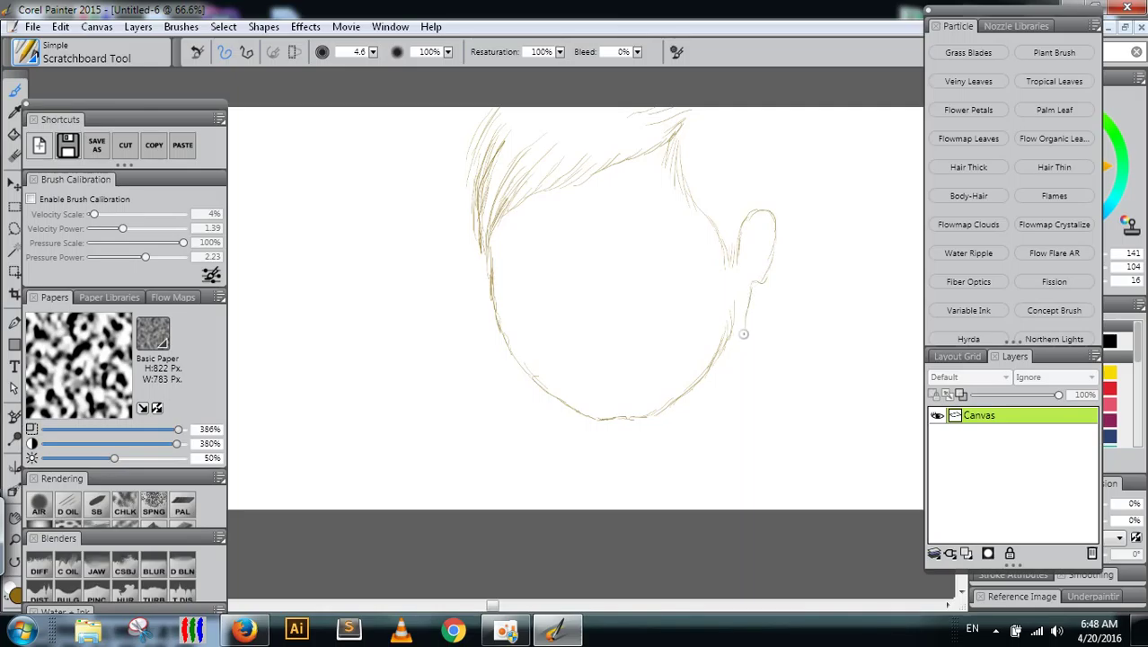
# Step: Sketch both sides of the neck and extend them into sloping shoulder lines reaching the canvas's lower edge
pyautogui.moveTo(746, 292)
pyautogui.mouseDown()
pyautogui.moveTo(738, 365)
pyautogui.moveTo(734, 353)
pyautogui.moveTo(750, 414)
pyautogui.moveTo(764, 439)
pyautogui.moveTo(826, 472)
pyautogui.mouseUp()
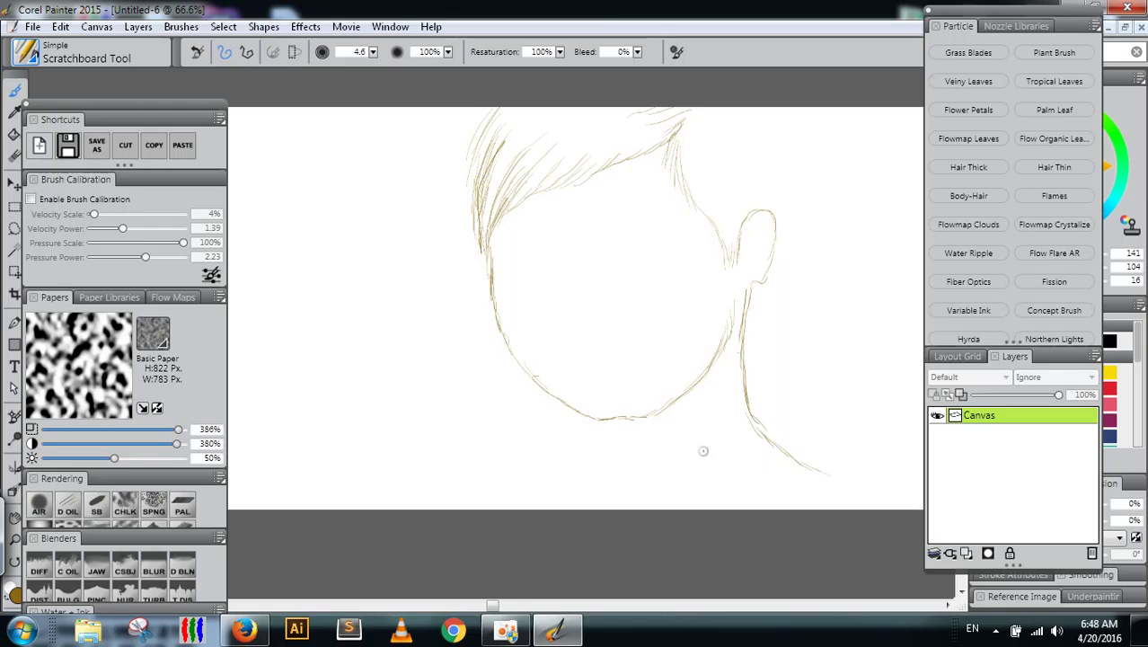
pyautogui.moveTo(830, 476); pyautogui.dragTo(869, 494)
pyautogui.moveTo(809, 463); pyautogui.dragTo(900, 509)
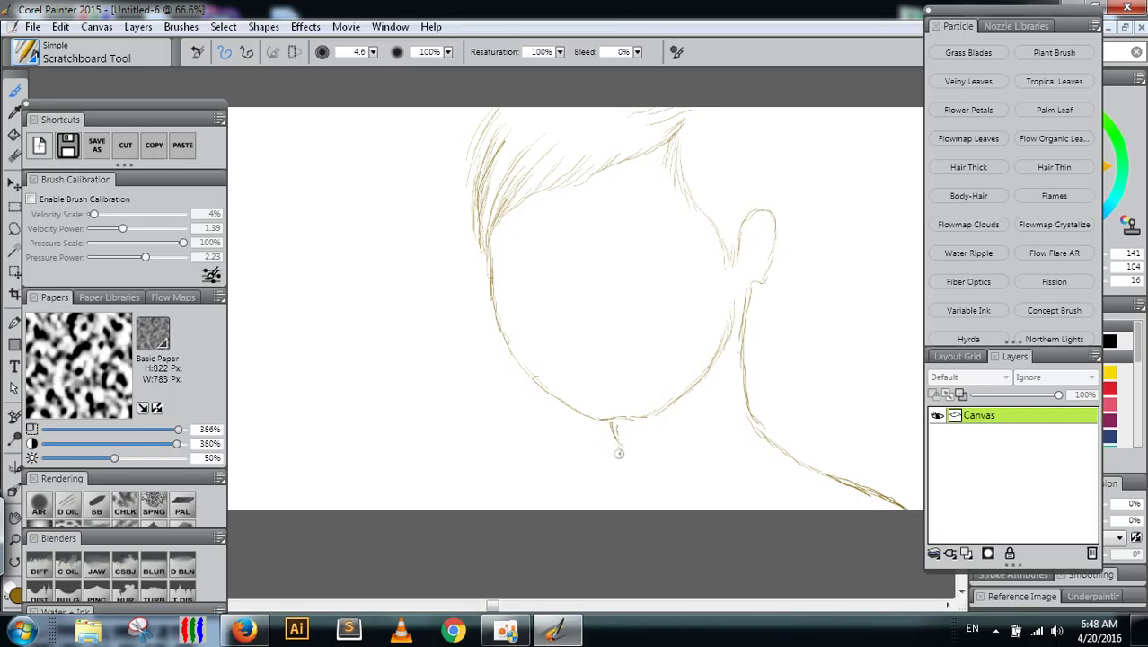
pyautogui.moveTo(618, 452); pyautogui.dragTo(615, 461)
pyautogui.moveTo(599, 466); pyautogui.dragTo(502, 509)
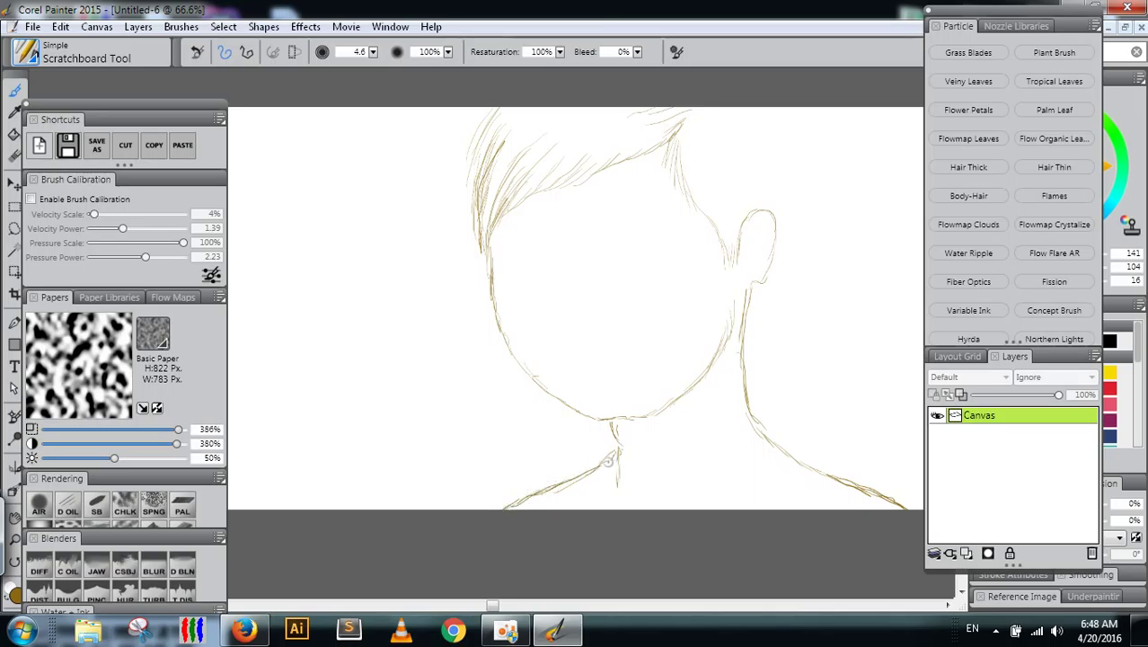
pyautogui.moveTo(608, 461); pyautogui.dragTo(523, 505)
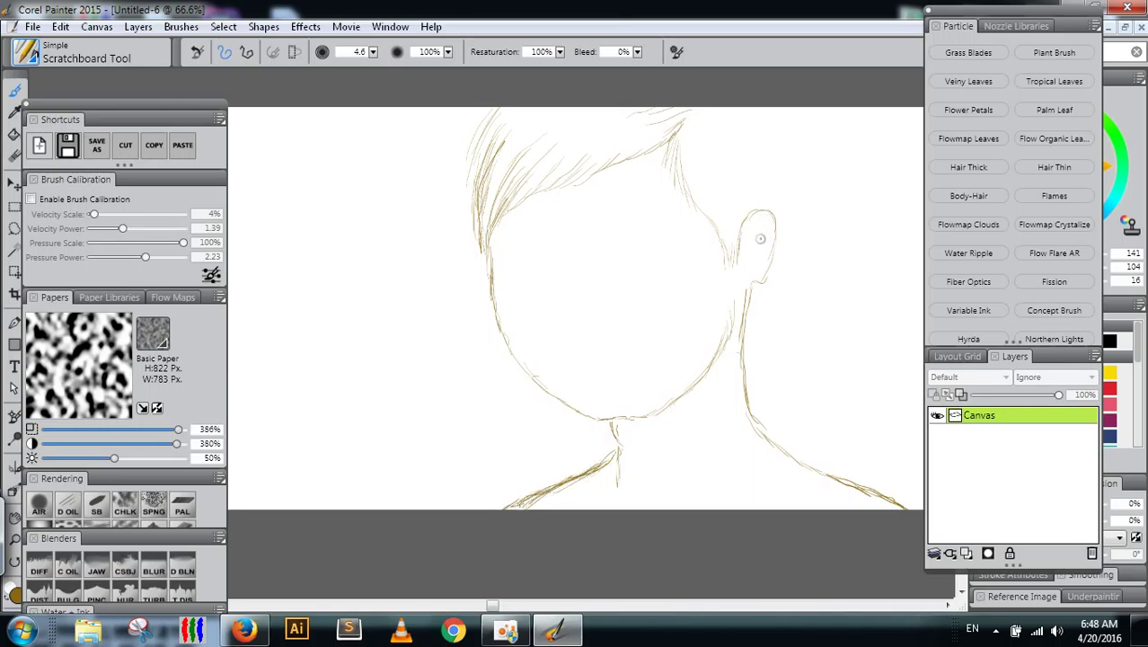
# Step: Draw the inner ear folds and fill in the sideburn hair strands in front of the ear
pyautogui.moveTo(749, 242); pyautogui.dragTo(760, 222)
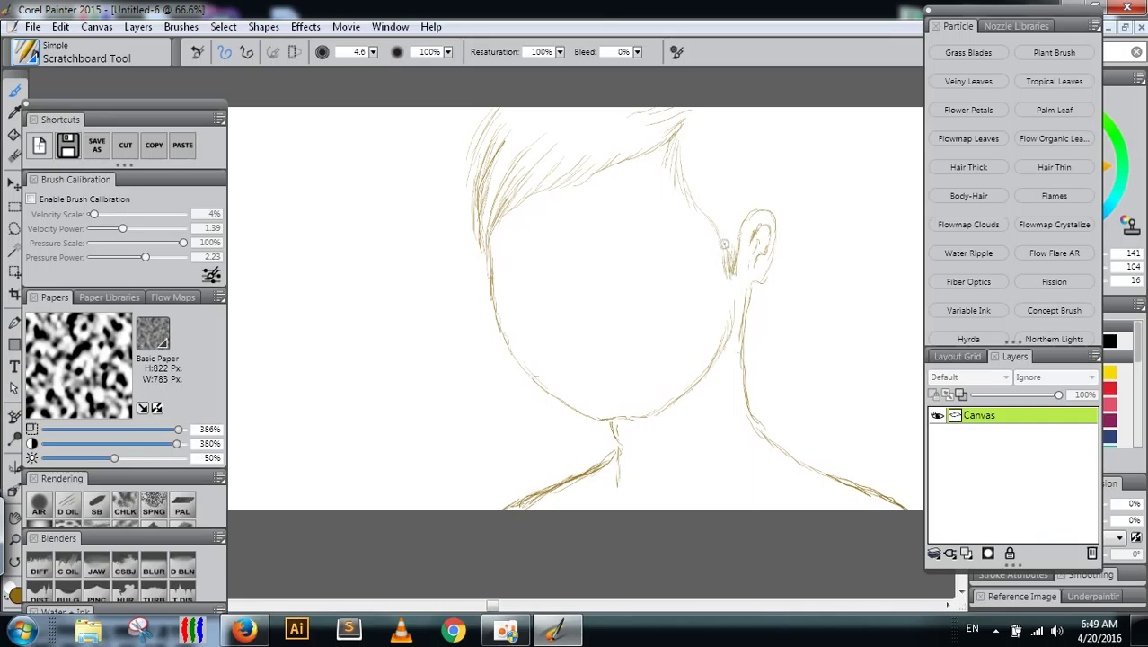
pyautogui.moveTo(724, 243)
pyautogui.mouseDown()
pyautogui.moveTo(731, 268)
pyautogui.moveTo(726, 250)
pyautogui.mouseUp()
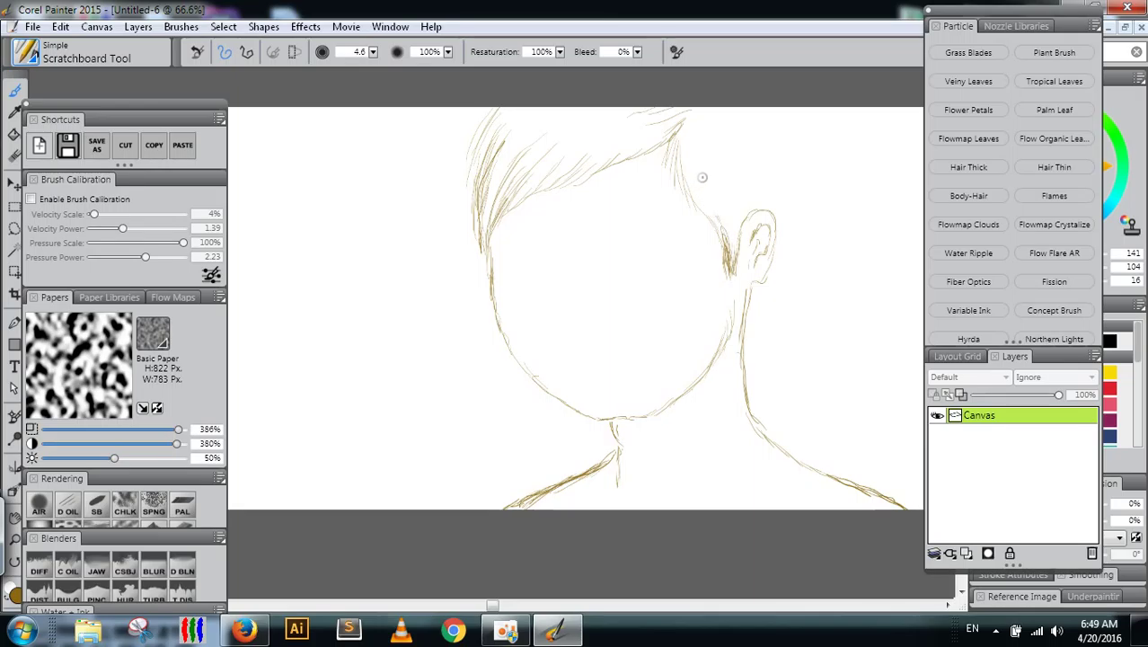
pyautogui.moveTo(697, 167)
pyautogui.mouseDown()
pyautogui.moveTo(722, 219)
pyautogui.moveTo(711, 224)
pyautogui.mouseUp()
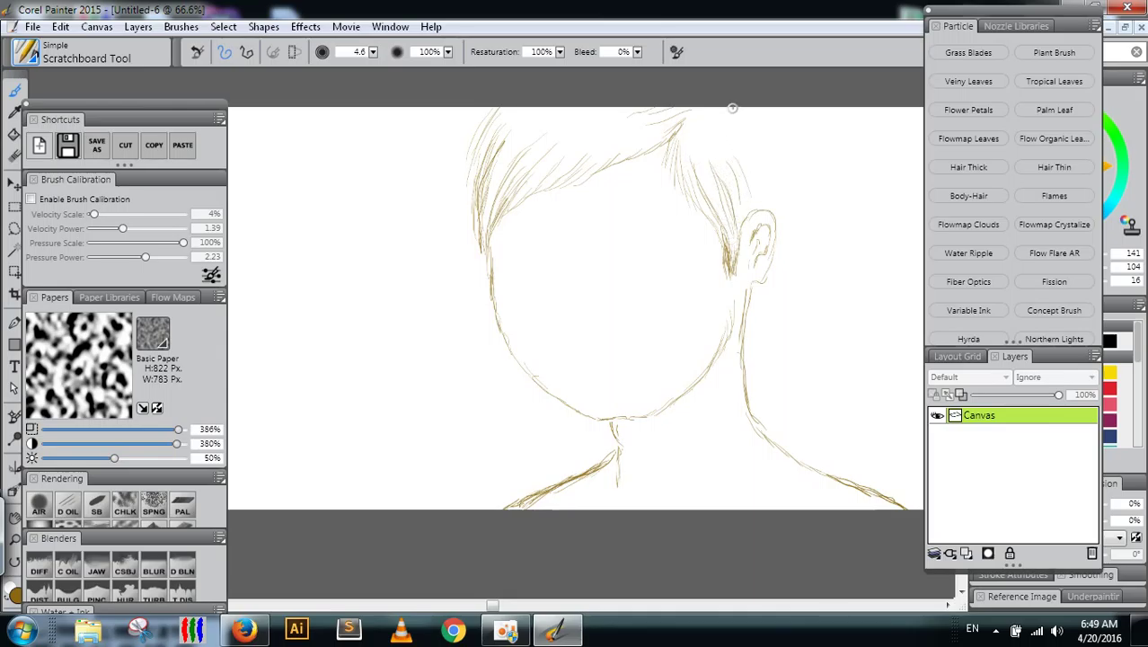
# Step: Outline the hair on the right side of the head with layered strokes from the crown behind the ear to the nape
pyautogui.moveTo(741, 109); pyautogui.dragTo(786, 195)
pyautogui.moveTo(743, 109)
pyautogui.mouseDown()
pyautogui.moveTo(782, 160)
pyautogui.moveTo(771, 165)
pyautogui.moveTo(788, 193)
pyautogui.moveTo(778, 219)
pyautogui.mouseUp()
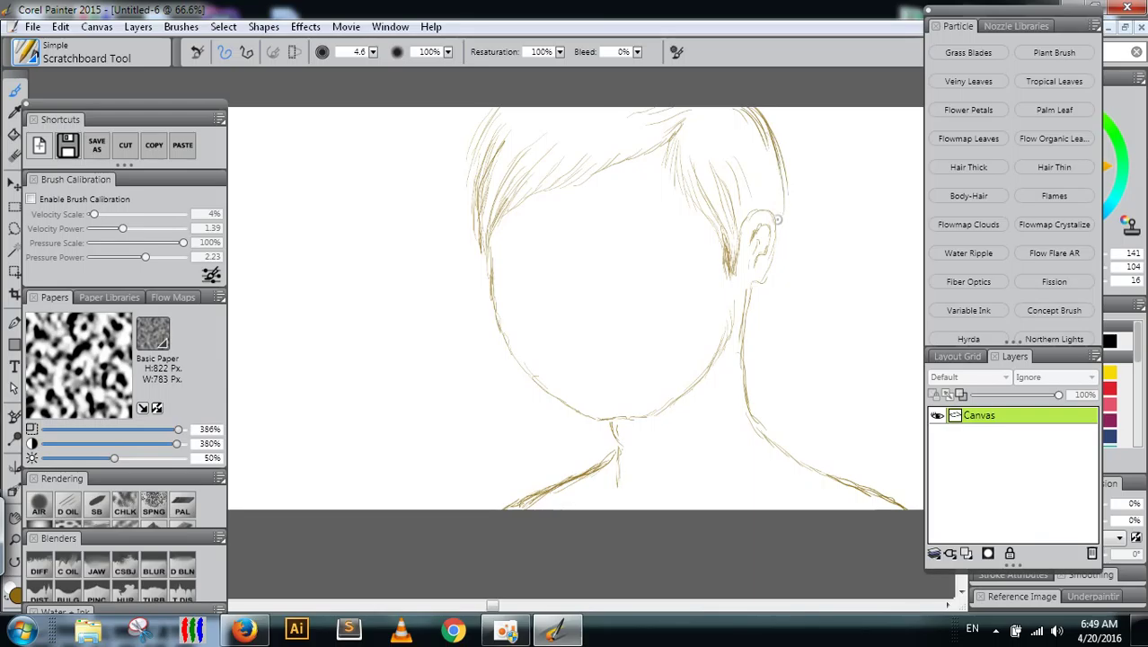
pyautogui.moveTo(755, 112); pyautogui.dragTo(779, 187)
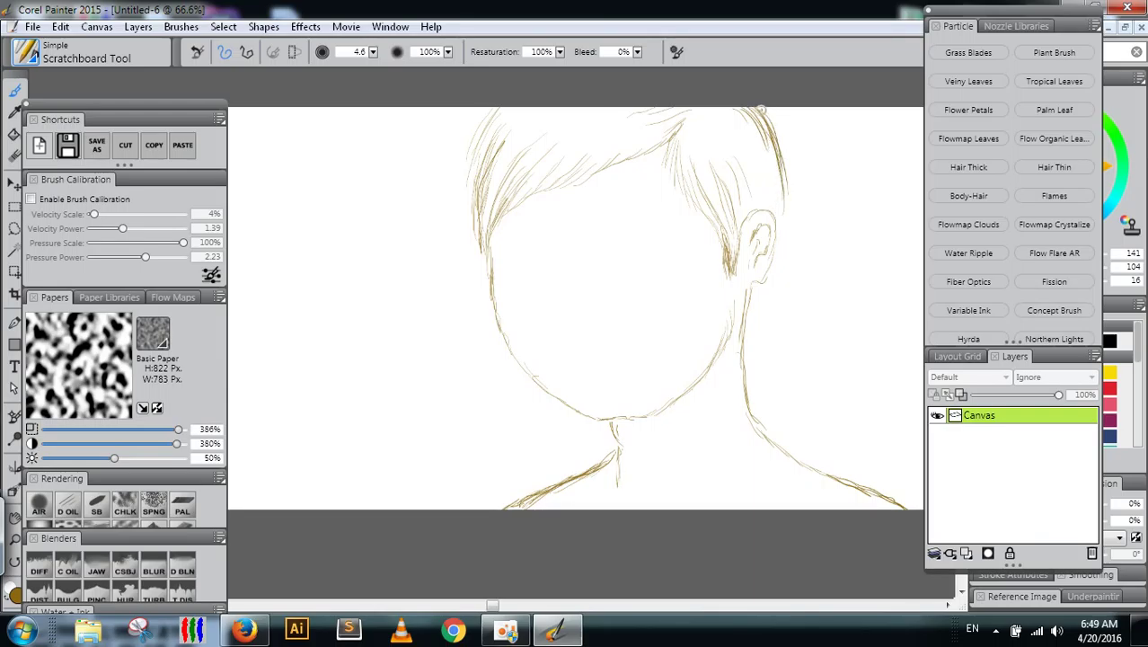
pyautogui.moveTo(759, 109); pyautogui.dragTo(788, 201)
pyautogui.moveTo(781, 147); pyautogui.dragTo(778, 256)
pyautogui.moveTo(786, 199); pyautogui.dragTo(778, 263)
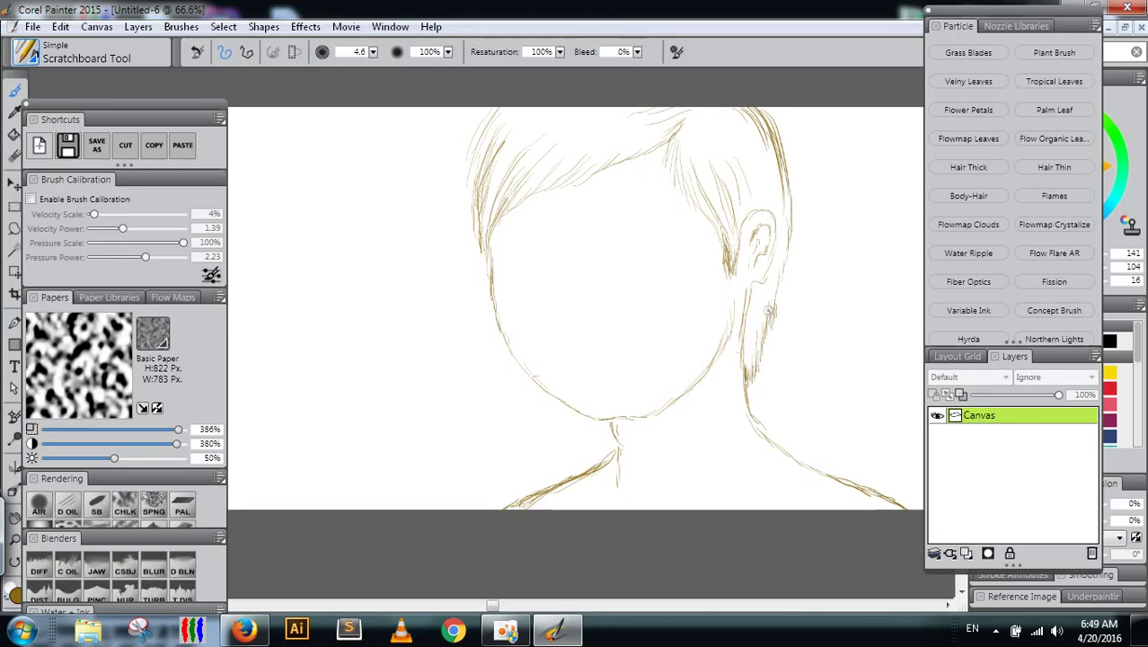
pyautogui.moveTo(776, 308)
pyautogui.mouseDown()
pyautogui.moveTo(796, 233)
pyautogui.moveTo(792, 182)
pyautogui.moveTo(792, 245)
pyautogui.moveTo(749, 333)
pyautogui.mouseUp()
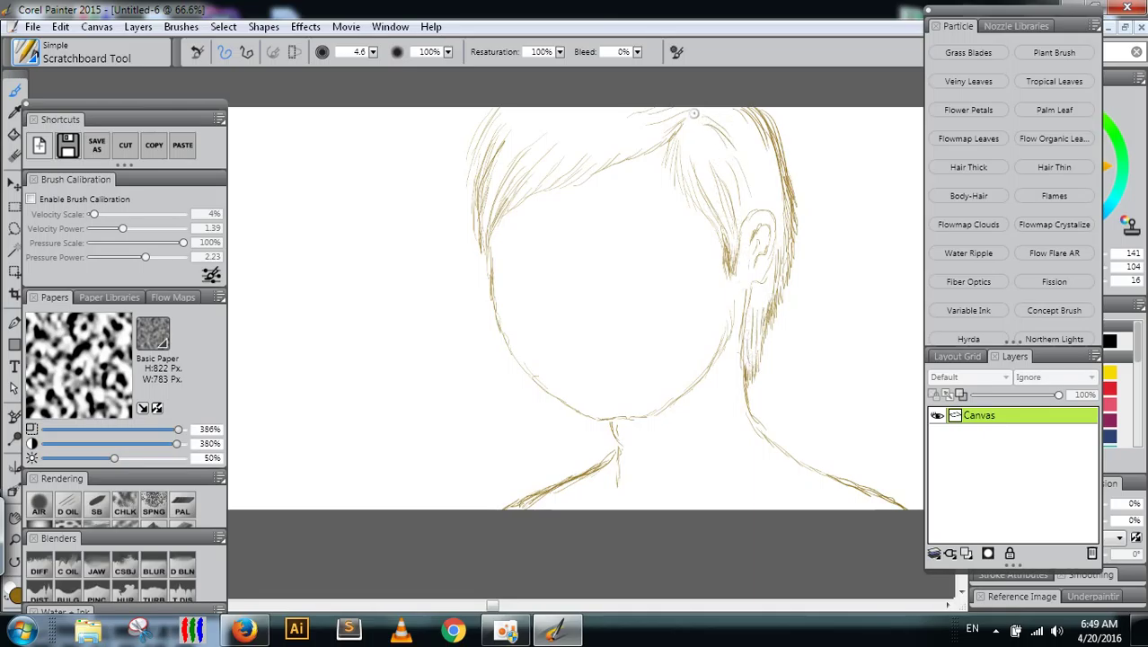
# Step: Add curved hair strands running from the parting down toward the ear
pyautogui.moveTo(712, 104); pyautogui.dragTo(752, 150)
pyautogui.moveTo(718, 109); pyautogui.dragTo(761, 173)
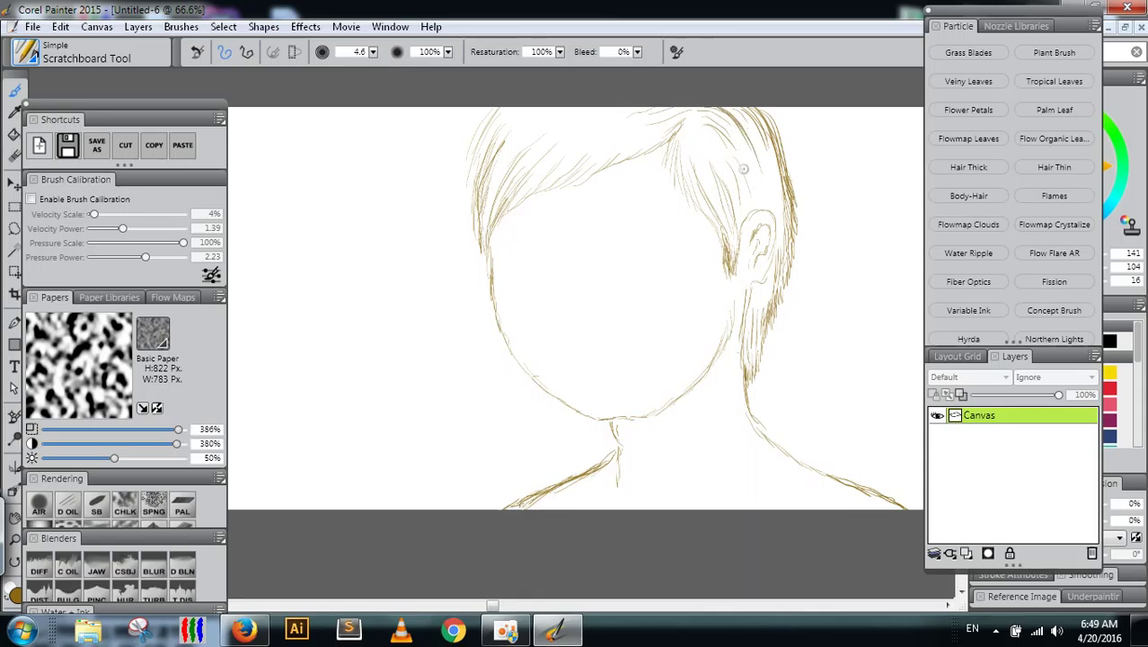
pyautogui.moveTo(710, 113); pyautogui.dragTo(736, 169)
pyautogui.moveTo(713, 122)
pyautogui.mouseDown()
pyautogui.moveTo(742, 169)
pyautogui.moveTo(733, 189)
pyautogui.mouseUp()
pyautogui.moveTo(697, 124); pyautogui.dragTo(727, 170)
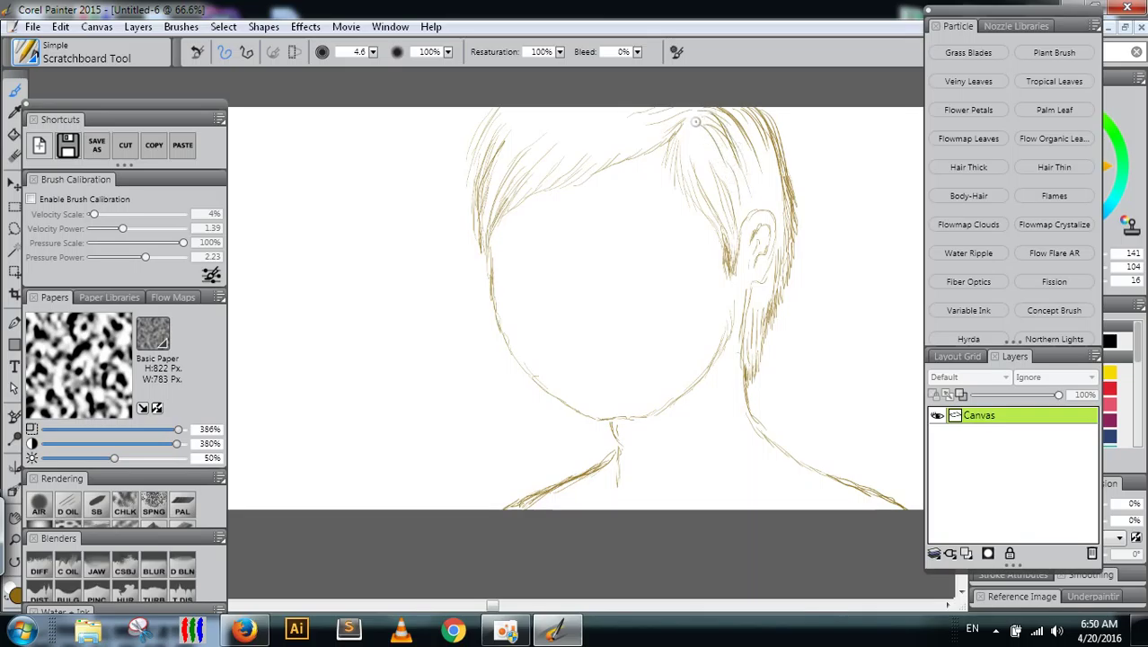
pyautogui.moveTo(697, 123); pyautogui.dragTo(733, 168)
pyautogui.moveTo(695, 120)
pyautogui.mouseDown()
pyautogui.moveTo(725, 165)
pyautogui.moveTo(696, 120)
pyautogui.moveTo(700, 146)
pyautogui.moveTo(692, 118)
pyautogui.moveTo(695, 152)
pyautogui.mouseUp()
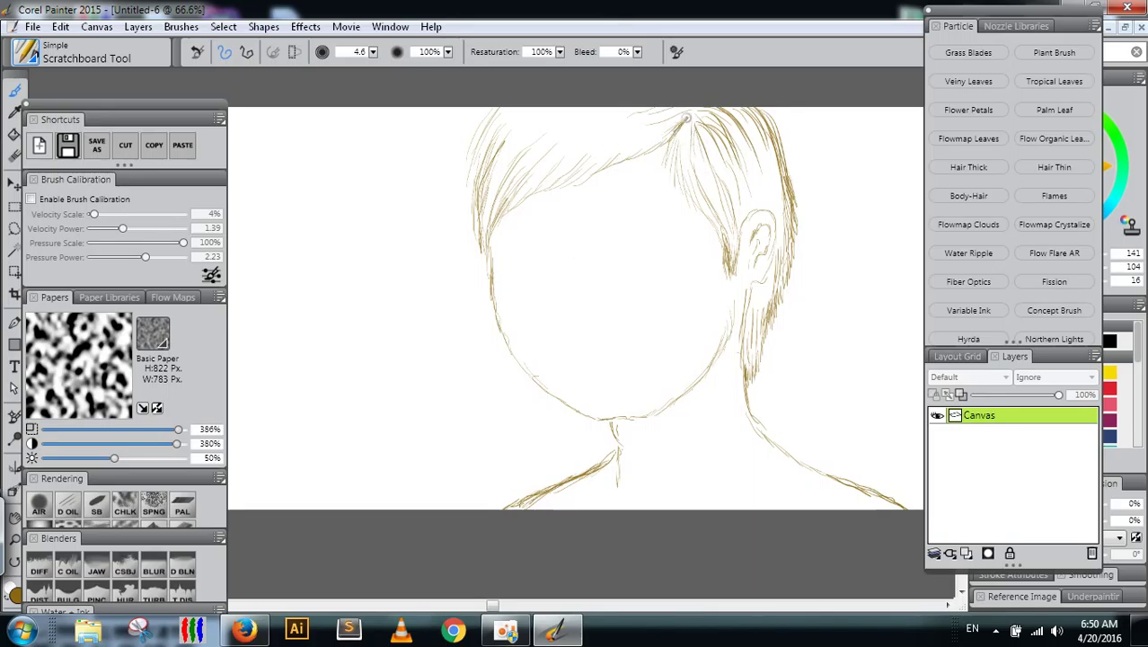
# Step: Thicken the fringe with strands sweeping from the parting across the forehead to the left temple
pyautogui.moveTo(696, 112)
pyautogui.mouseDown()
pyautogui.moveTo(627, 160)
pyautogui.moveTo(644, 147)
pyautogui.moveTo(630, 151)
pyautogui.mouseUp()
pyautogui.moveTo(678, 120)
pyautogui.mouseDown()
pyautogui.moveTo(641, 136)
pyautogui.moveTo(703, 101)
pyautogui.moveTo(653, 118)
pyautogui.moveTo(661, 102)
pyautogui.moveTo(527, 120)
pyautogui.mouseUp()
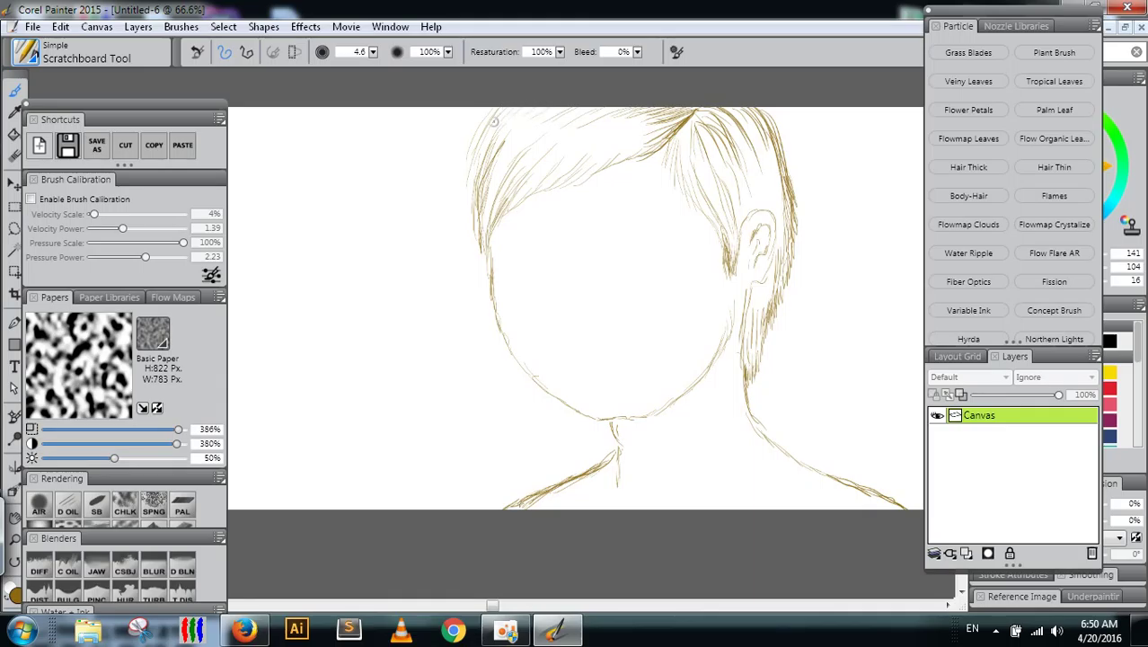
pyautogui.moveTo(501, 102); pyautogui.dragTo(462, 152)
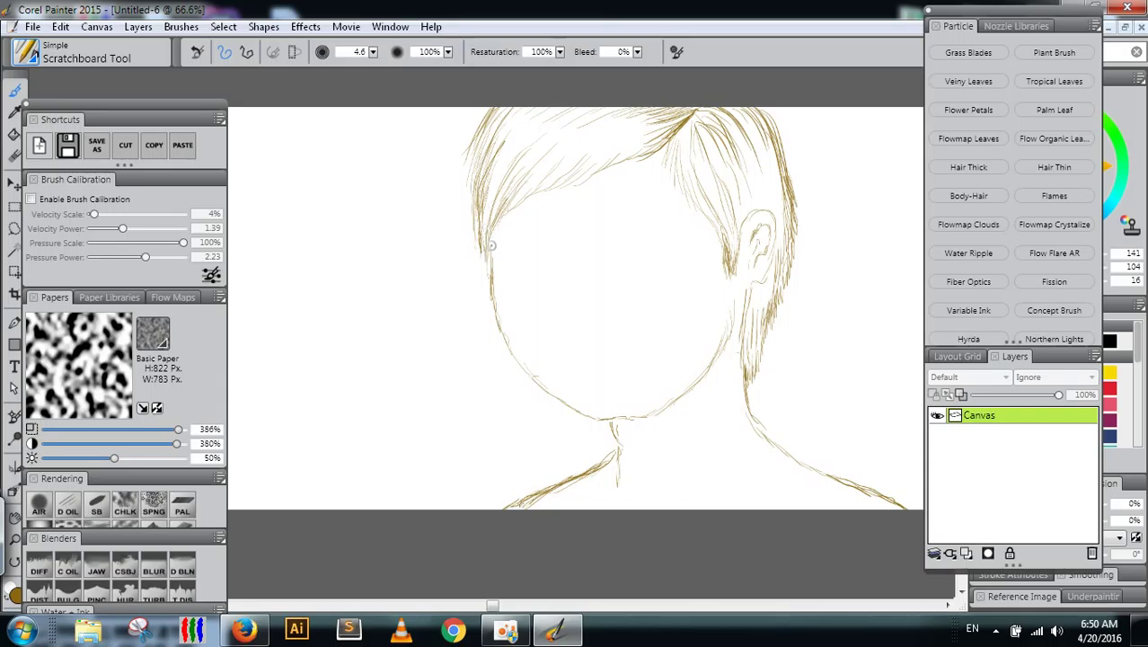
pyautogui.moveTo(490, 244); pyautogui.dragTo(507, 162)
pyautogui.moveTo(491, 224); pyautogui.dragTo(521, 160)
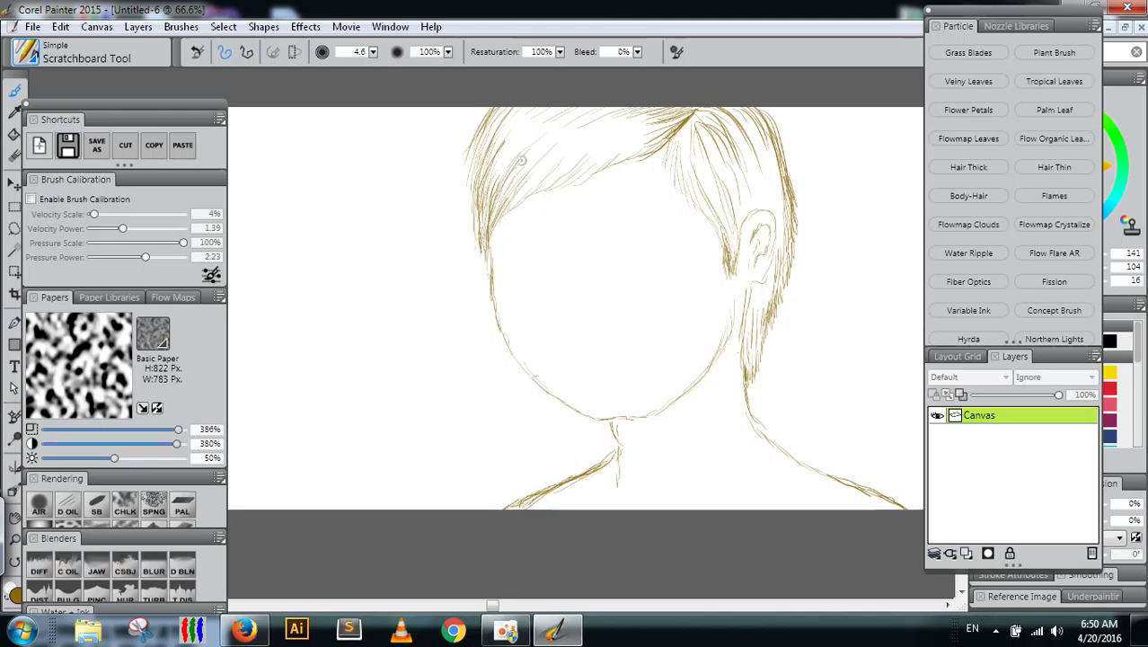
pyautogui.moveTo(493, 236); pyautogui.dragTo(543, 158)
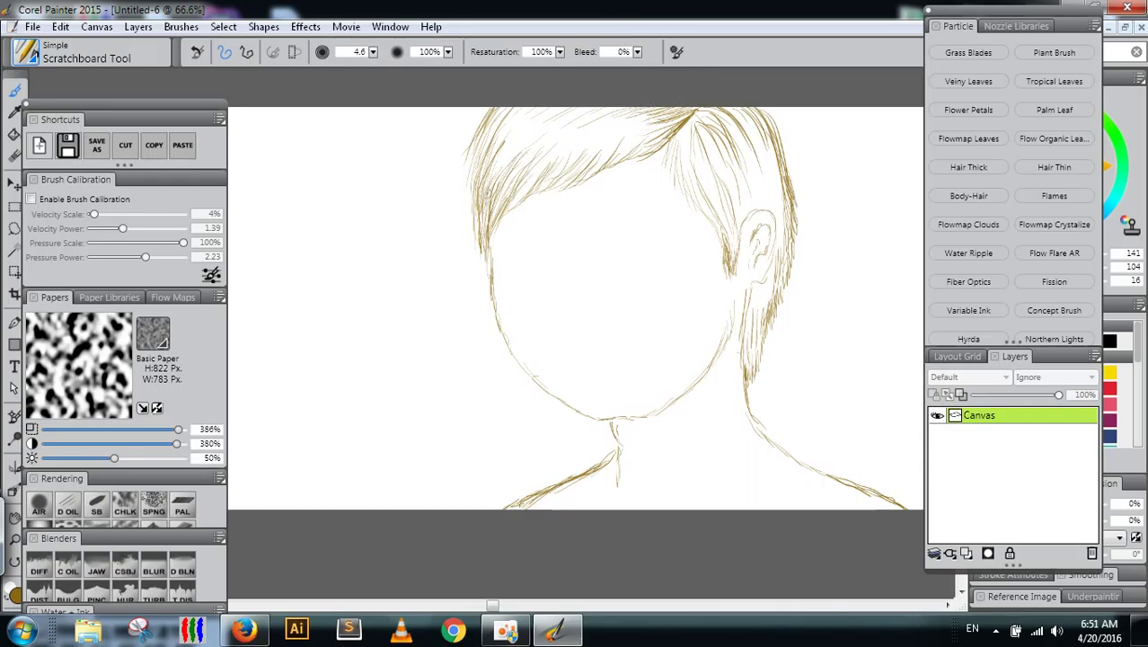
pyautogui.moveTo(509, 155); pyautogui.dragTo(487, 192)
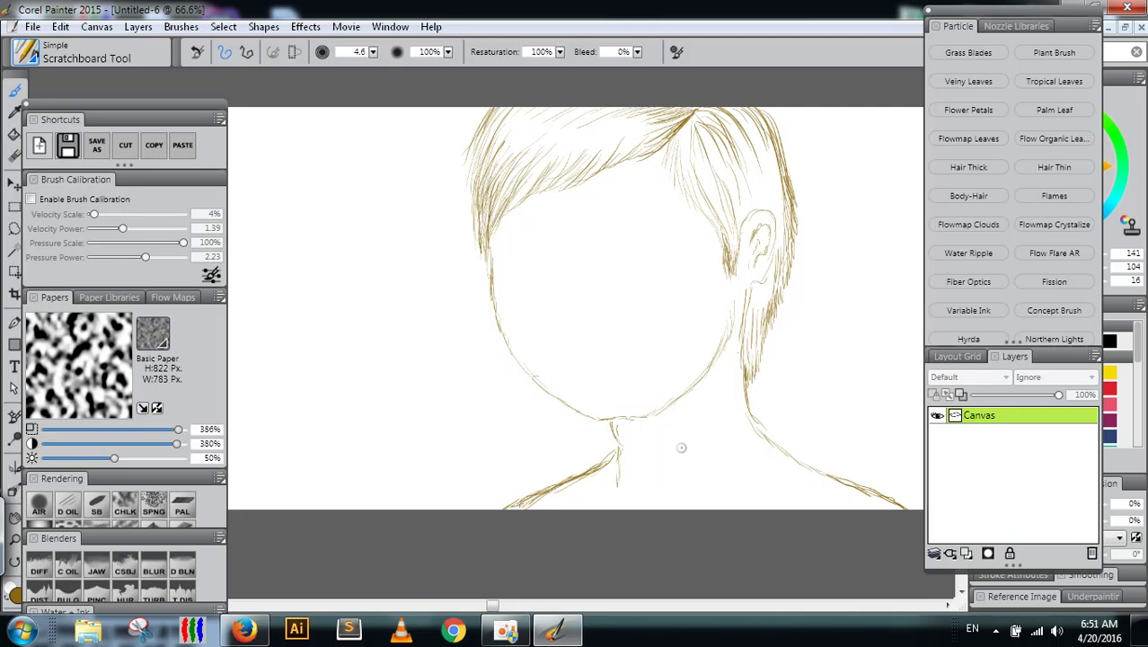
# Step: Add light hatching strokes on the neck, along the collarbones and under the chin
pyautogui.moveTo(728, 401); pyautogui.dragTo(737, 431)
pyautogui.moveTo(705, 472)
pyautogui.mouseDown()
pyautogui.moveTo(738, 507)
pyautogui.moveTo(677, 517)
pyautogui.moveTo(747, 473)
pyautogui.moveTo(734, 502)
pyautogui.moveTo(762, 482)
pyautogui.moveTo(804, 487)
pyautogui.moveTo(802, 468)
pyautogui.moveTo(800, 480)
pyautogui.moveTo(844, 495)
pyautogui.moveTo(812, 476)
pyautogui.moveTo(853, 483)
pyautogui.moveTo(806, 469)
pyautogui.moveTo(844, 476)
pyautogui.moveTo(805, 474)
pyautogui.moveTo(838, 487)
pyautogui.mouseUp()
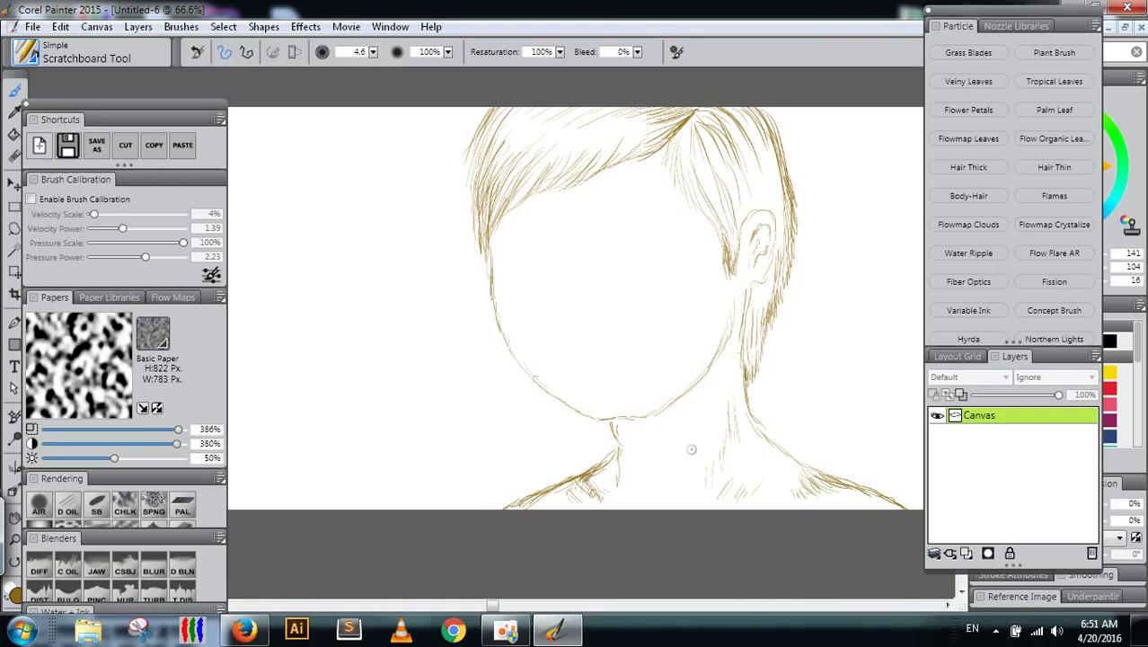
pyautogui.moveTo(673, 420); pyautogui.dragTo(647, 451)
# Step: Draw both eyebrows and both eyes, with upper eyelid lines and dark filled irises
pyautogui.moveTo(596, 229); pyautogui.dragTo(648, 220)
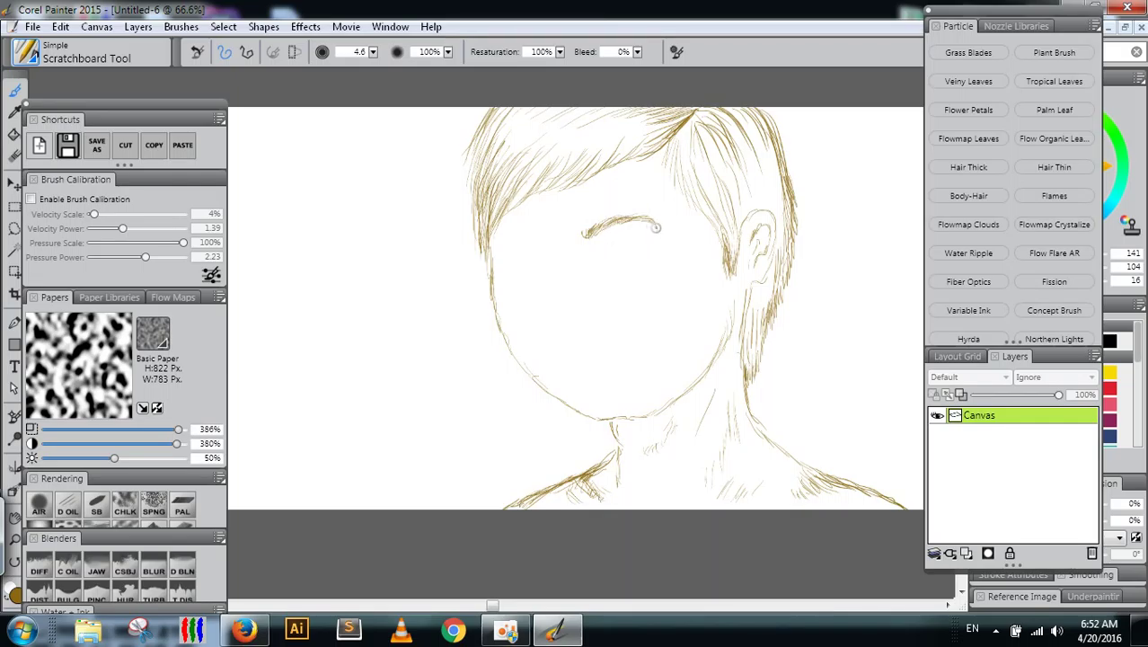
pyautogui.moveTo(655, 228); pyautogui.dragTo(653, 238)
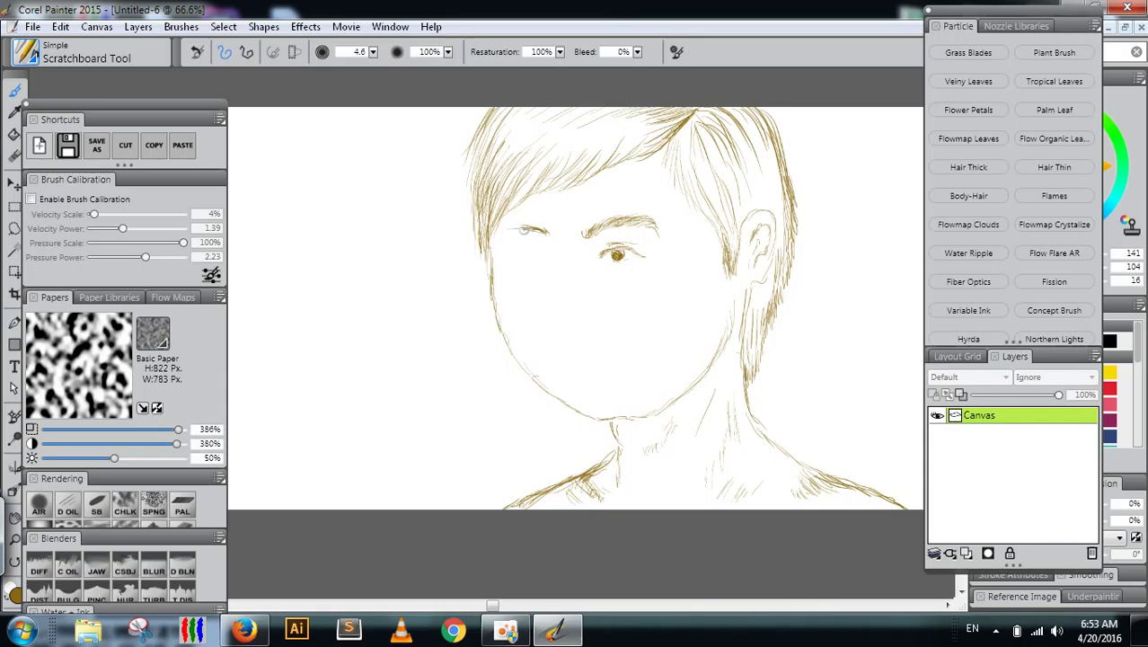
pyautogui.moveTo(530, 229); pyautogui.dragTo(500, 230)
pyautogui.moveTo(525, 249); pyautogui.dragTo(547, 258)
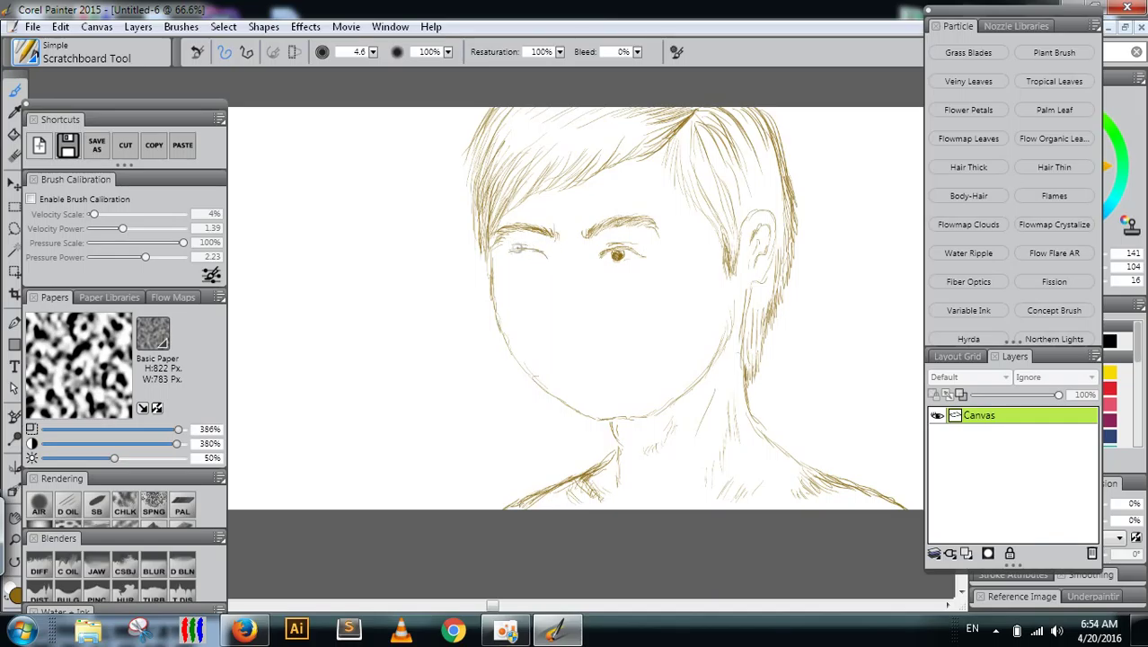
pyautogui.moveTo(522, 245)
pyautogui.mouseDown()
pyautogui.moveTo(543, 252)
pyautogui.moveTo(523, 258)
pyautogui.mouseUp()
# Step: Draw the nose with its bridge line, nostrils and base, and sketch the upper and lower lips beneath it
pyautogui.moveTo(559, 266); pyautogui.dragTo(557, 282)
pyautogui.moveTo(563, 268); pyautogui.dragTo(552, 302)
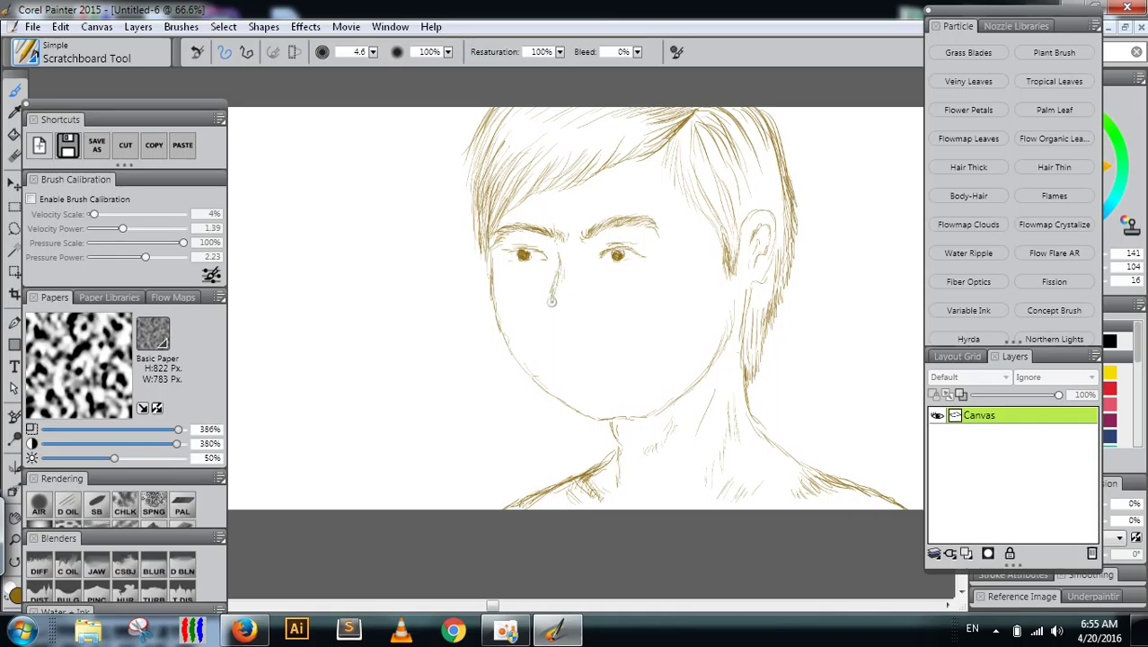
pyautogui.moveTo(551, 292); pyautogui.dragTo(552, 333)
pyautogui.hotkey('ctrl', 'z')
pyautogui.moveTo(571, 334); pyautogui.dragTo(582, 335)
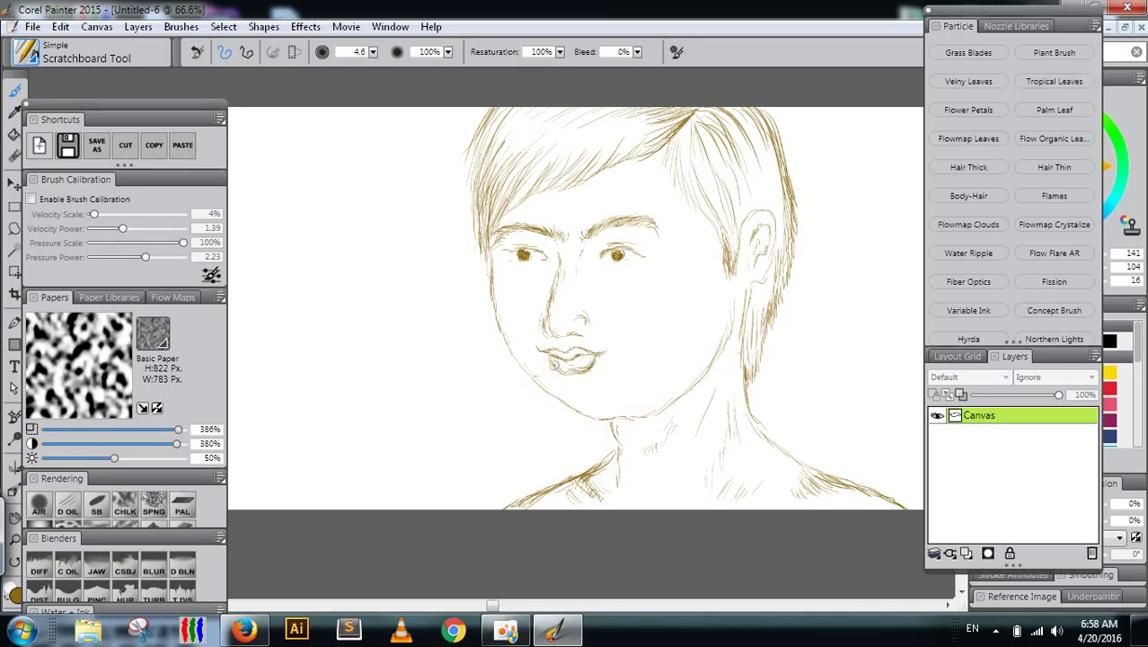
pyautogui.moveTo(554, 363); pyautogui.dragTo(558, 361)
# Step: Darken the hair from the parting down to the sideburn and along the outer edge, and reinforce the upper ear outline
pyautogui.moveTo(696, 119)
pyautogui.mouseDown()
pyautogui.moveTo(688, 169)
pyautogui.moveTo(671, 169)
pyautogui.moveTo(681, 136)
pyautogui.moveTo(668, 154)
pyautogui.moveTo(686, 194)
pyautogui.moveTo(686, 180)
pyautogui.moveTo(674, 185)
pyautogui.mouseUp()
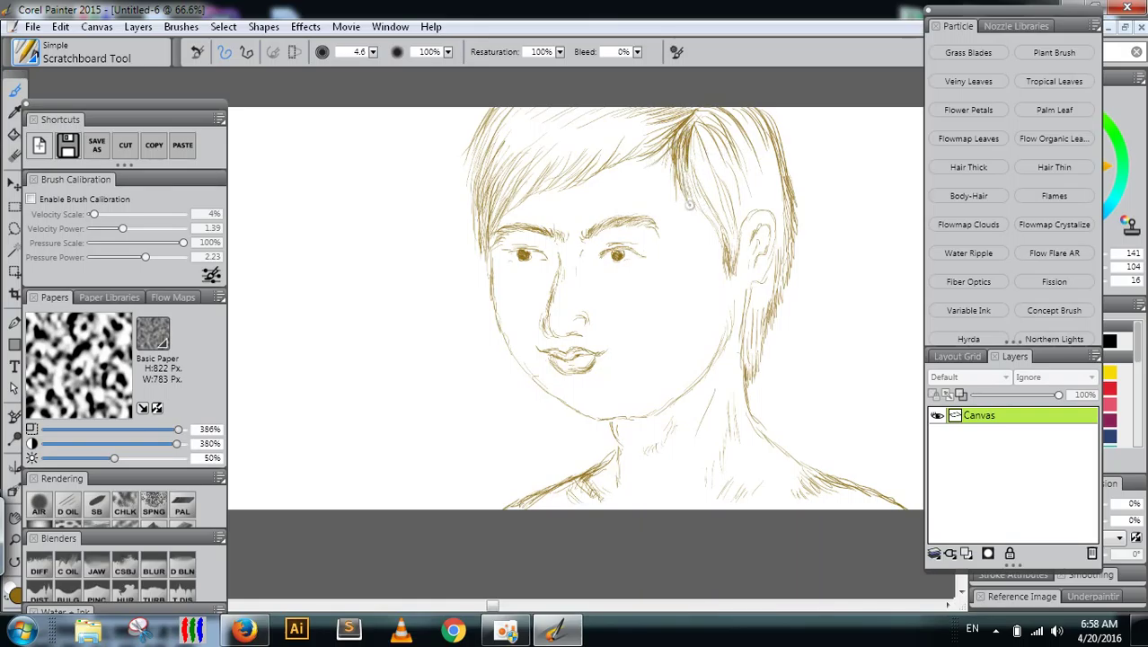
pyautogui.moveTo(689, 205); pyautogui.dragTo(712, 221)
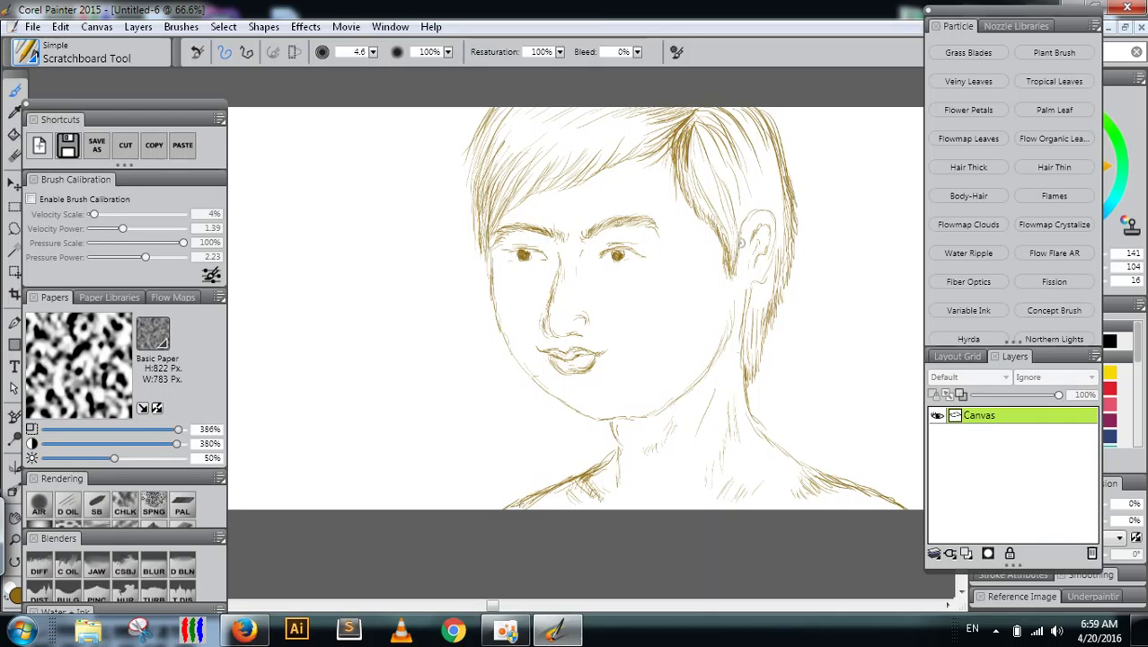
pyautogui.moveTo(771, 122)
pyautogui.mouseDown()
pyautogui.moveTo(803, 216)
pyautogui.moveTo(778, 291)
pyautogui.mouseUp()
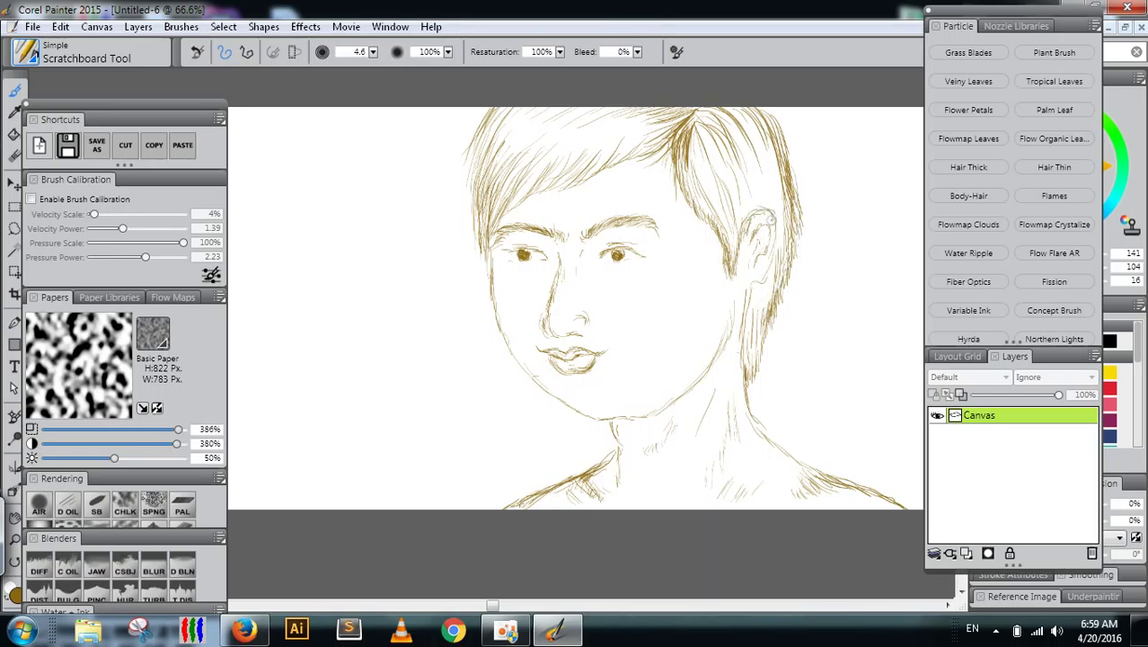
pyautogui.moveTo(765, 209); pyautogui.dragTo(775, 231)
# Step: Add shading strokes down the side of the neck and hatch along the jawline and chin
pyautogui.moveTo(742, 333)
pyautogui.mouseDown()
pyautogui.moveTo(737, 375)
pyautogui.moveTo(747, 422)
pyautogui.moveTo(760, 429)
pyautogui.mouseUp()
pyautogui.moveTo(735, 381); pyautogui.dragTo(747, 417)
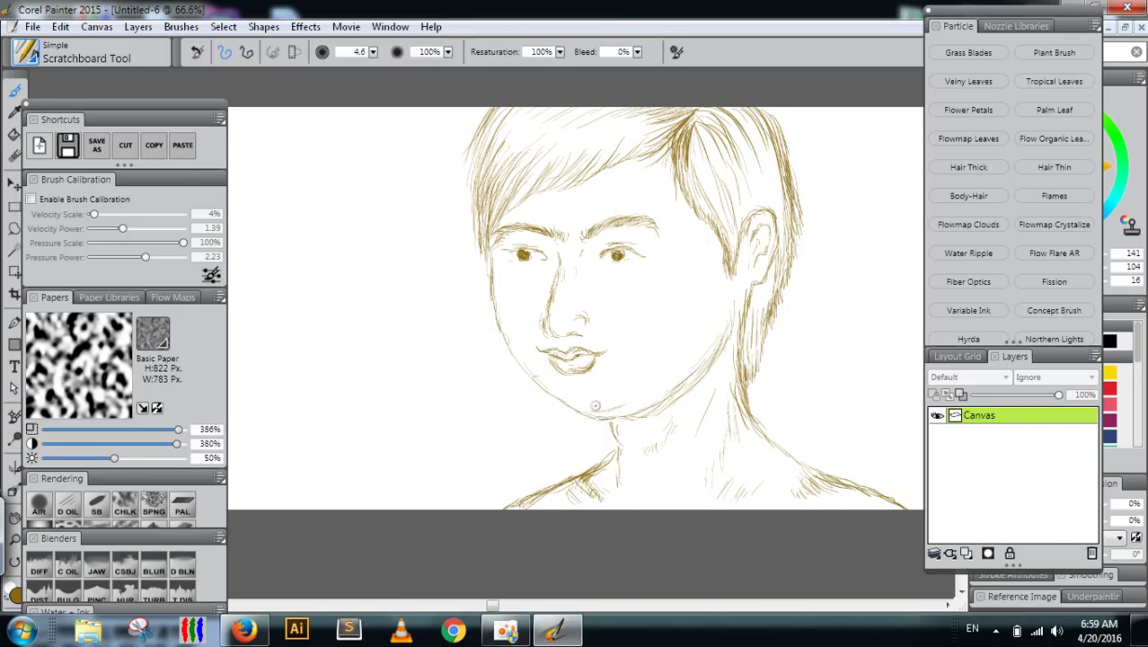
pyautogui.moveTo(583, 406)
pyautogui.mouseDown()
pyautogui.moveTo(640, 398)
pyautogui.moveTo(605, 410)
pyautogui.moveTo(618, 412)
pyautogui.moveTo(664, 389)
pyautogui.mouseUp()
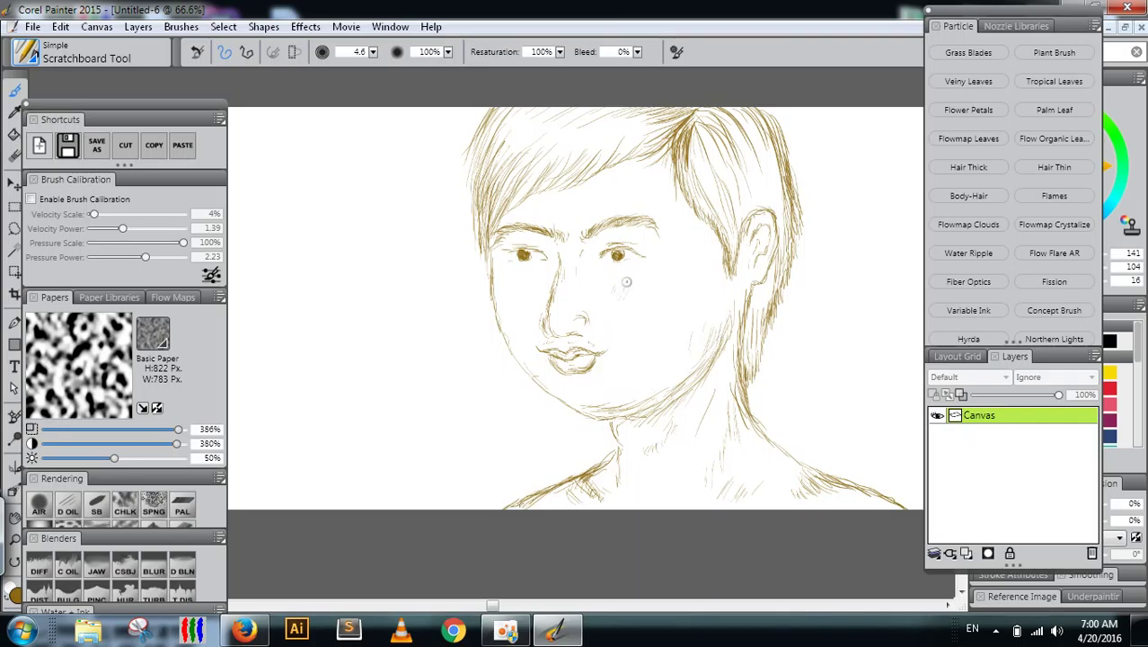
# Step: Hatch the cheek beneath the eye nearer the ear and touch up the lower edge of the fringe
pyautogui.moveTo(626, 281)
pyautogui.mouseDown()
pyautogui.moveTo(615, 289)
pyautogui.moveTo(634, 291)
pyautogui.mouseUp()
pyautogui.moveTo(631, 287); pyautogui.dragTo(643, 276)
pyautogui.moveTo(661, 139); pyautogui.dragTo(594, 157)
# Step: Examine the portrait's eyes, nose, lips and hair strokes up close and as a whole
pyautogui.scroll(5, 644, 421)
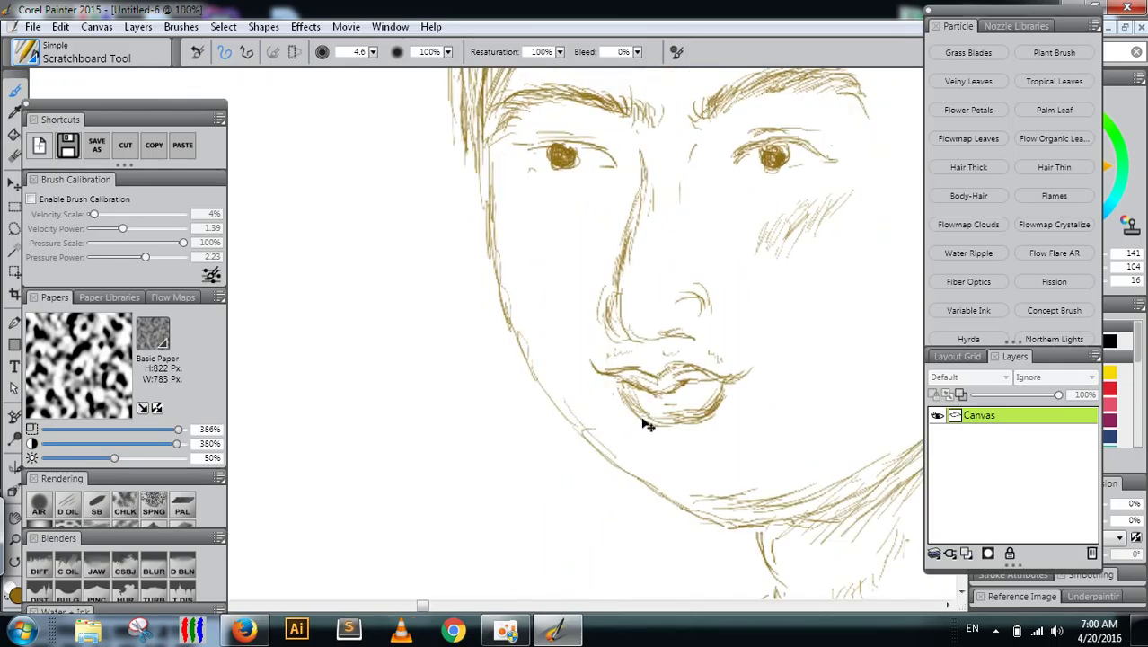
pyautogui.scroll(-3, 646, 425)
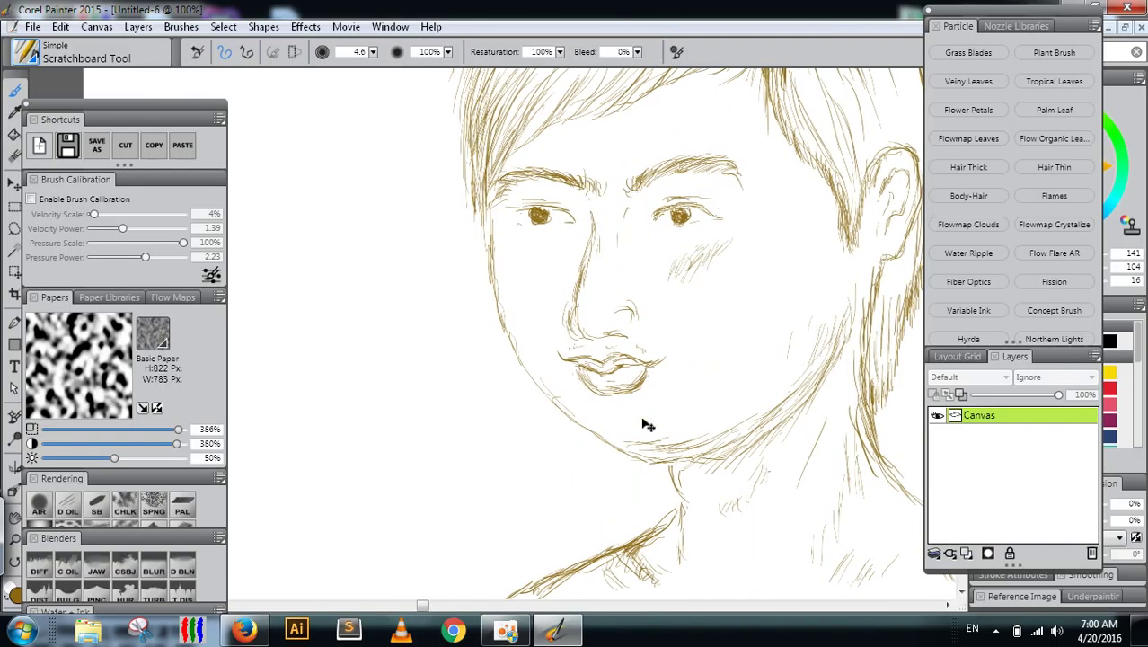
pyautogui.scroll(3, 647, 425)
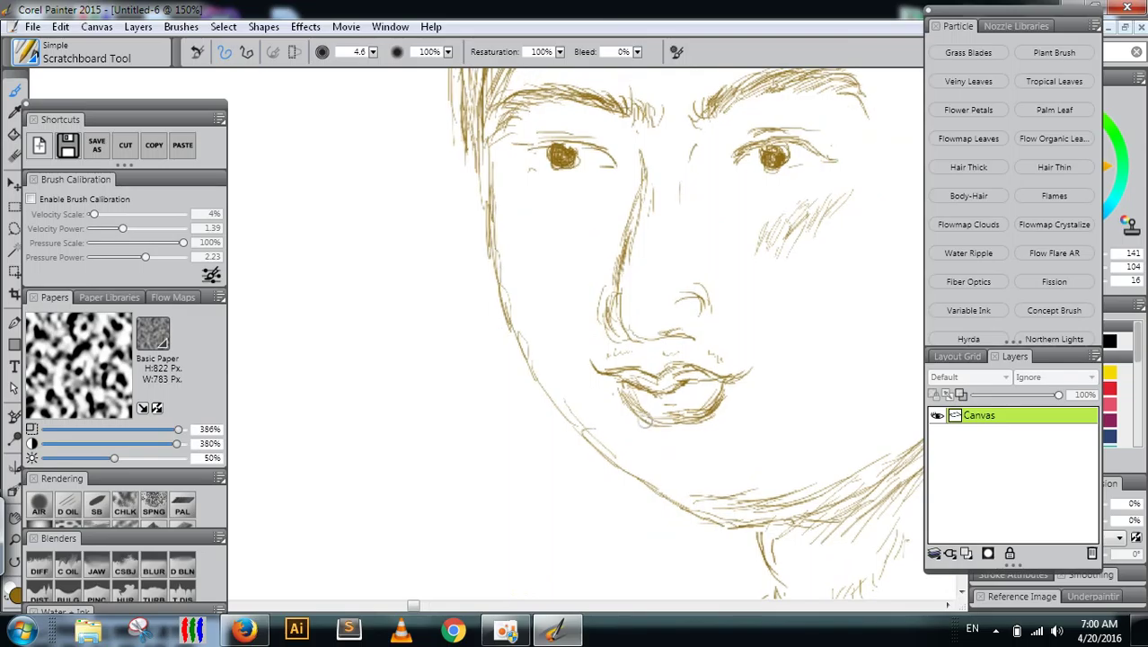
pyautogui.moveTo(636, 375); pyautogui.dragTo(472, 452)
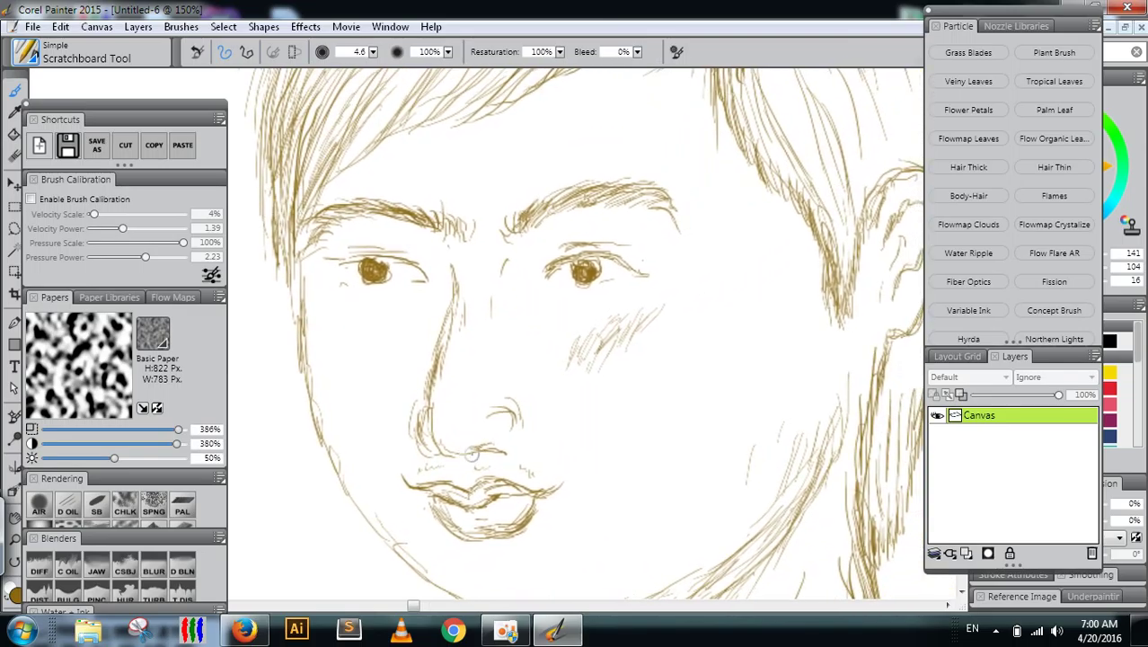
pyautogui.scroll(-3, 472, 453)
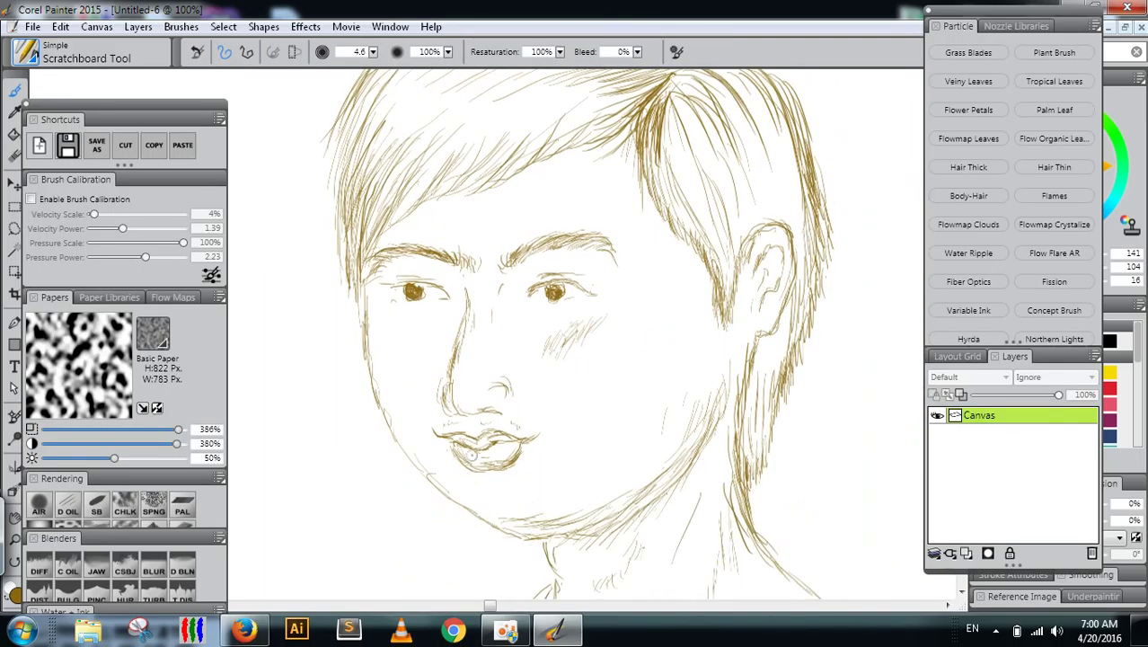
pyautogui.moveTo(531, 369); pyautogui.dragTo(555, 370)
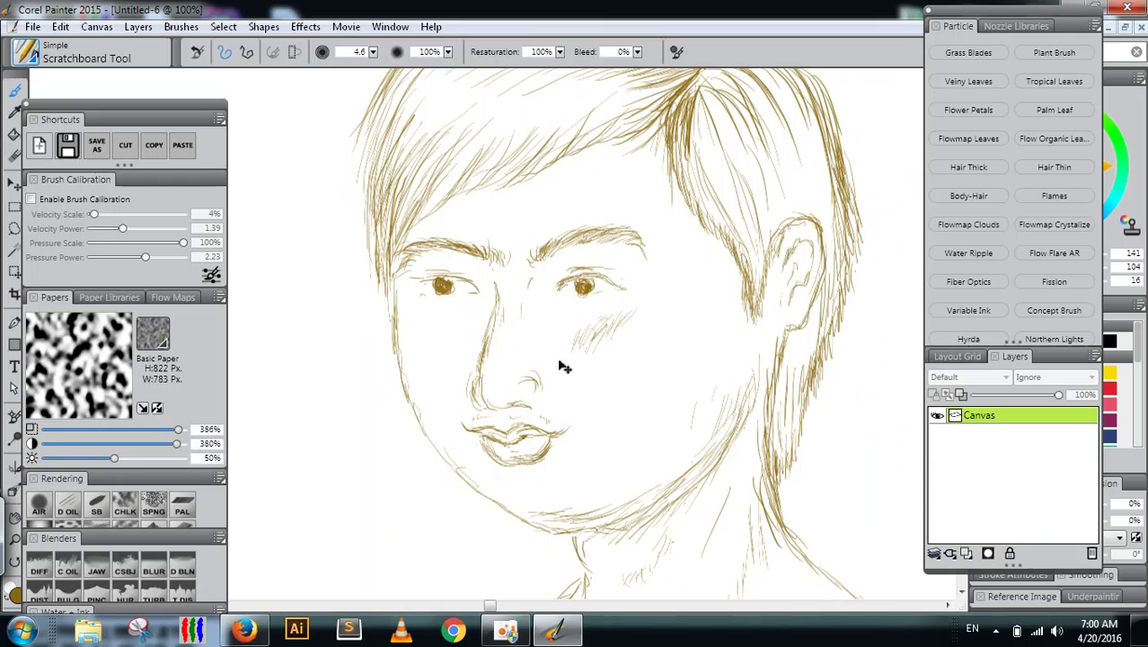
pyautogui.scroll(3, 557, 364)
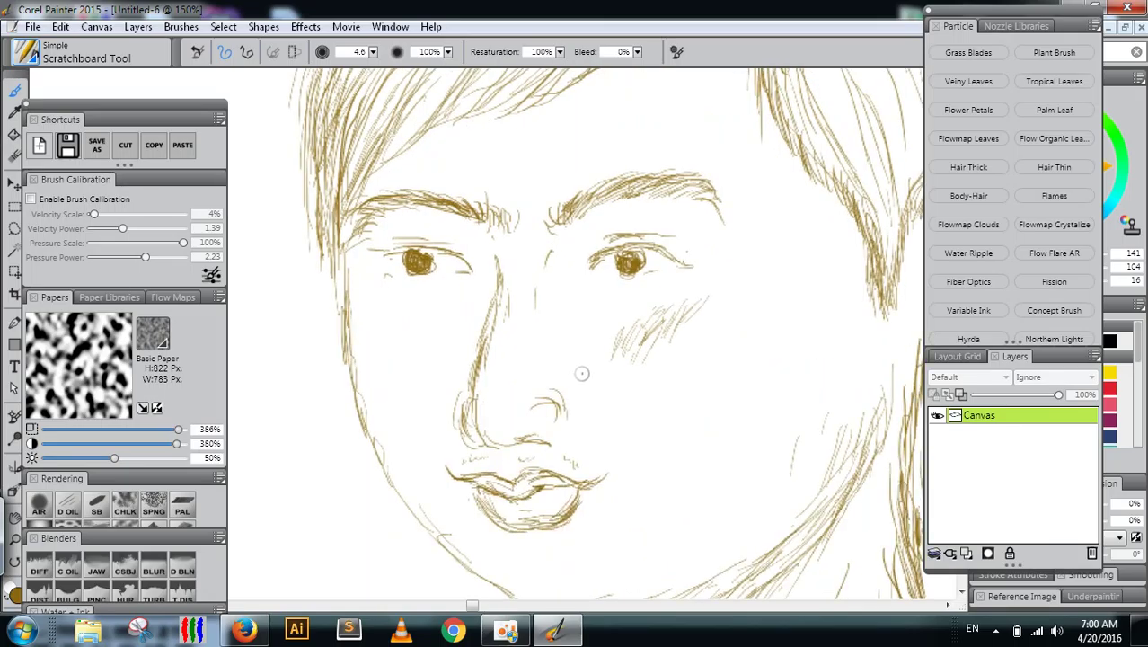
# Step: Save the drawing to the Desktop as the PNG file "draw free.png"
pyautogui.click(34, 26)
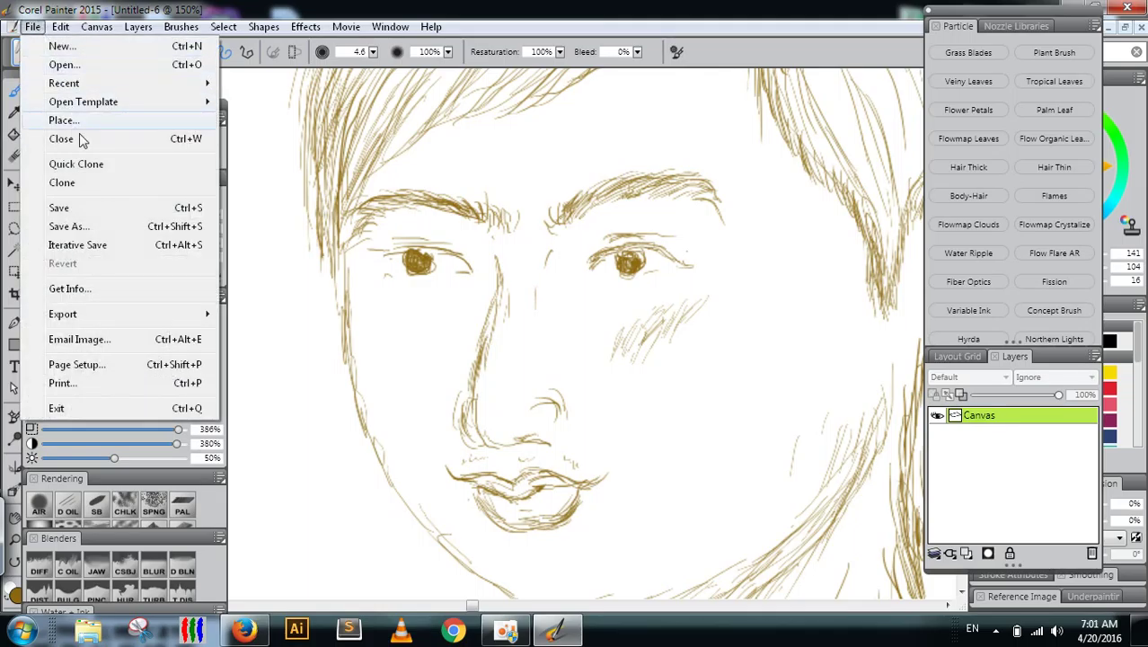
pyautogui.click(79, 225)
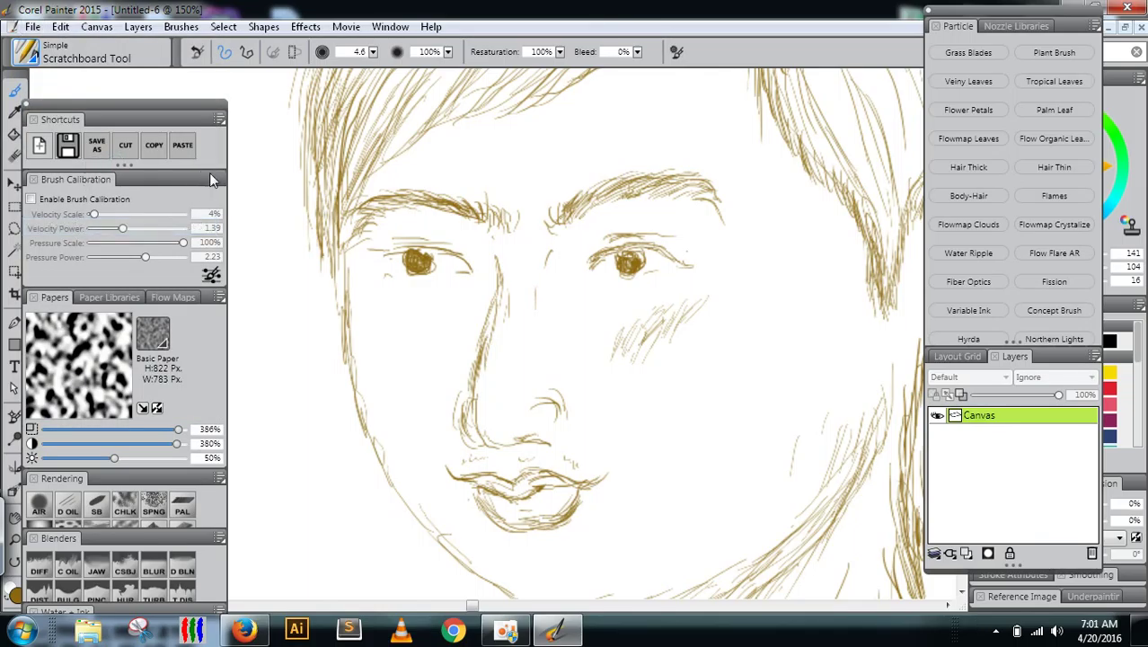
pyautogui.hotkey('ctrl', 'shift', 's')
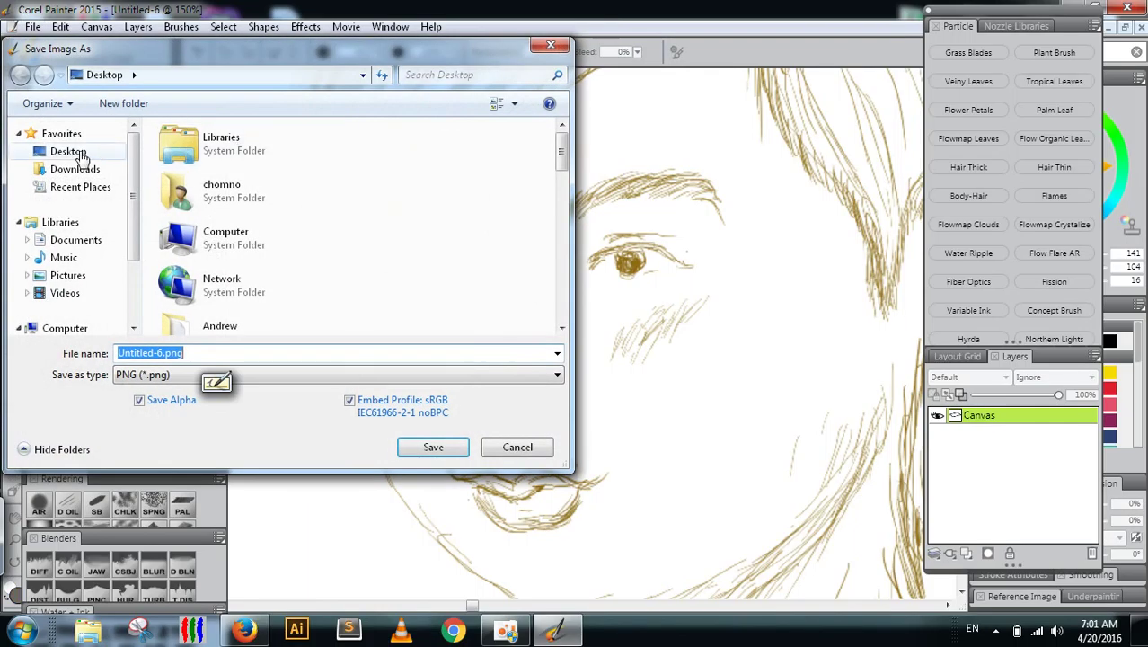
pyautogui.click(81, 155)
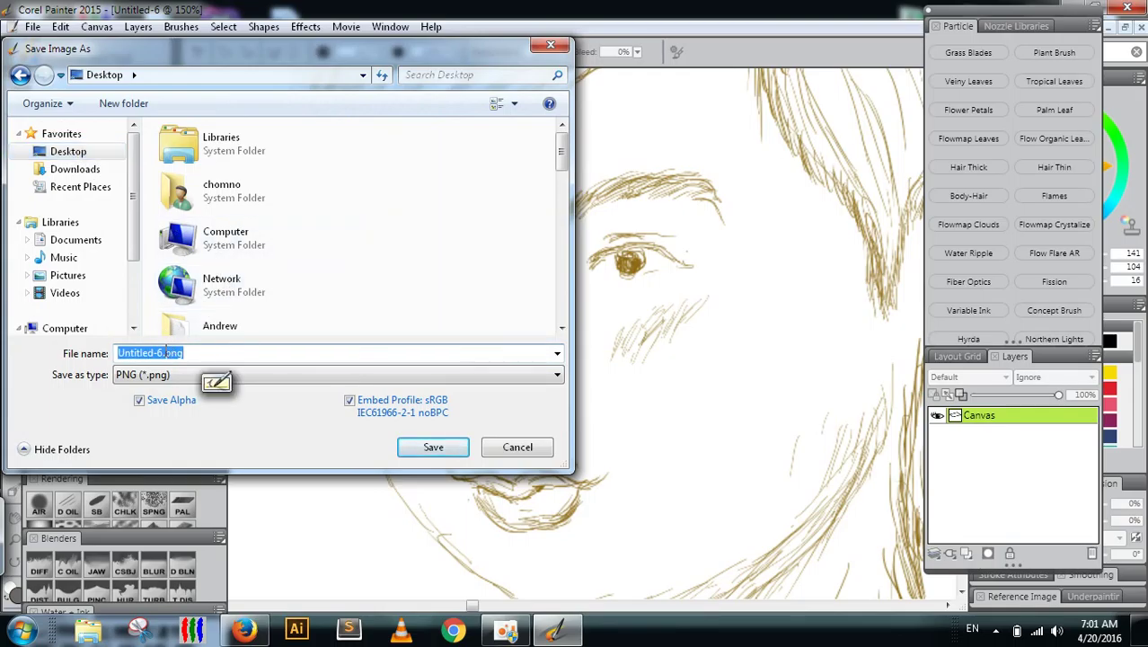
pyautogui.moveTo(165, 354); pyautogui.dragTo(115, 354)
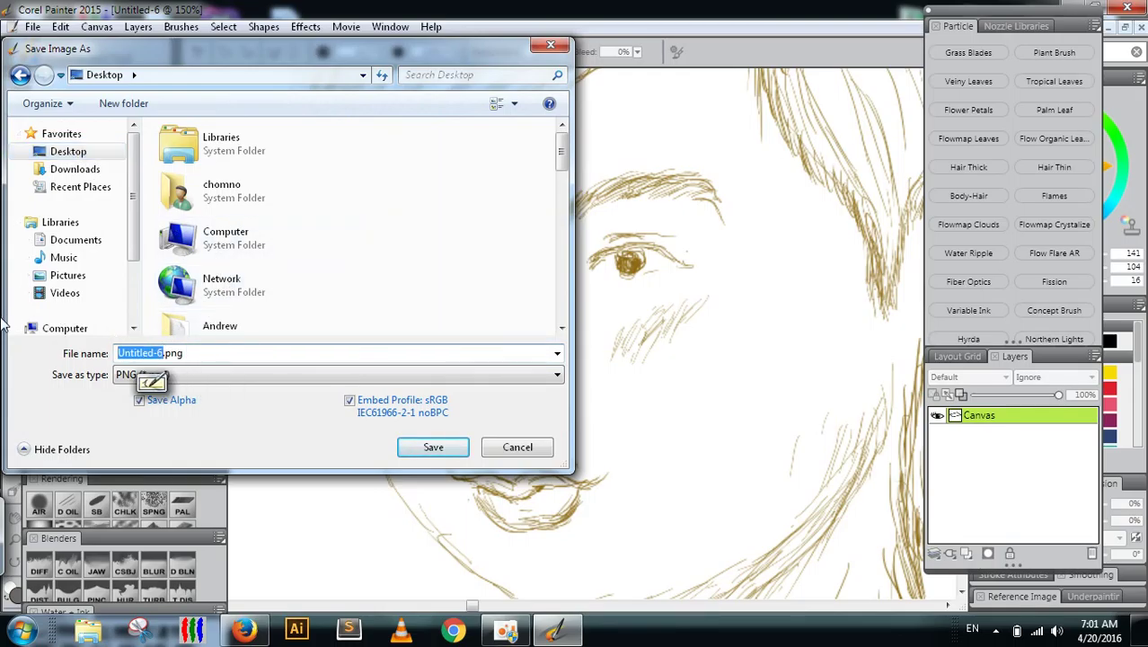
pyautogui.write('draw')
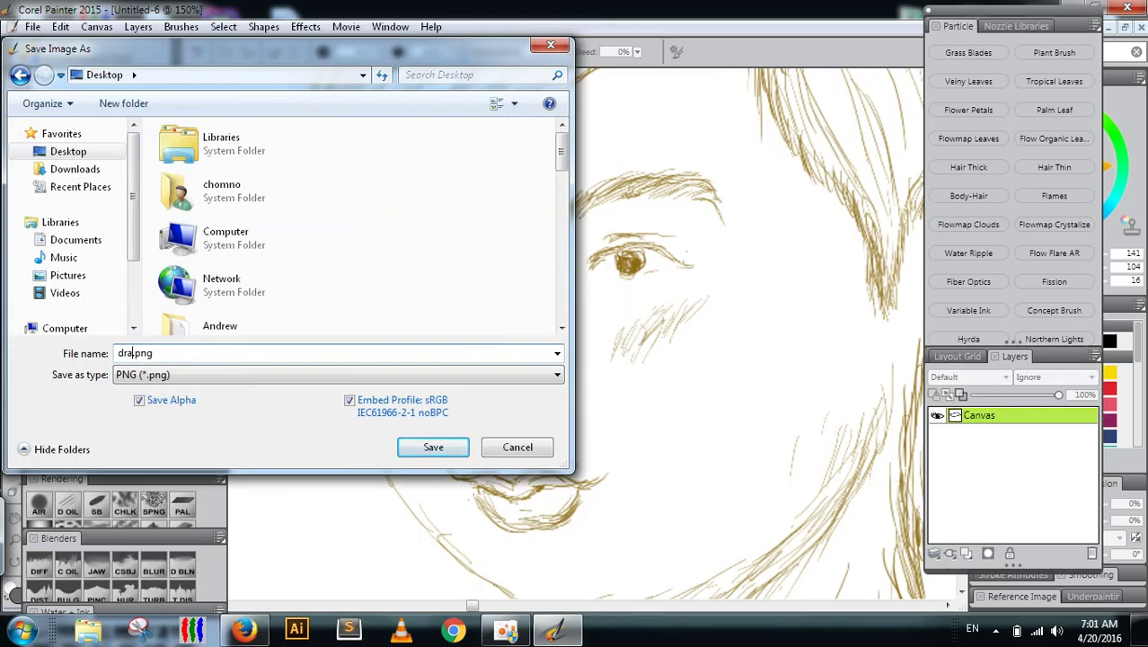
pyautogui.write(' first')
pyautogui.press('Return')
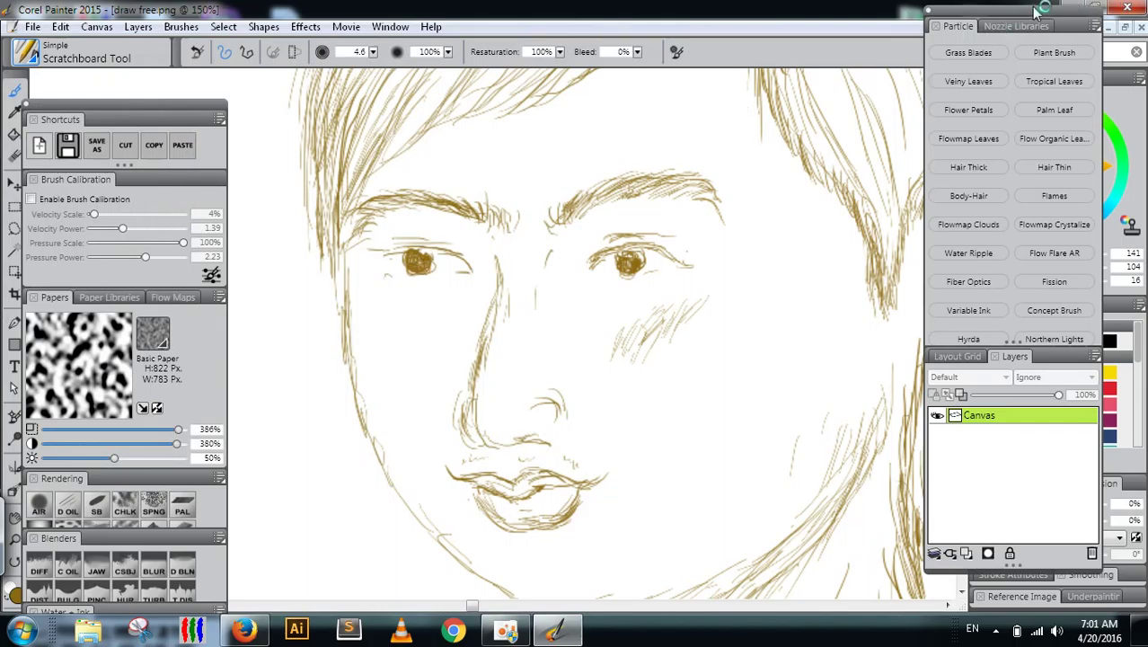
# Step: Minimize the painting program and refresh the desktop icons
pyautogui.click(1077, 8)
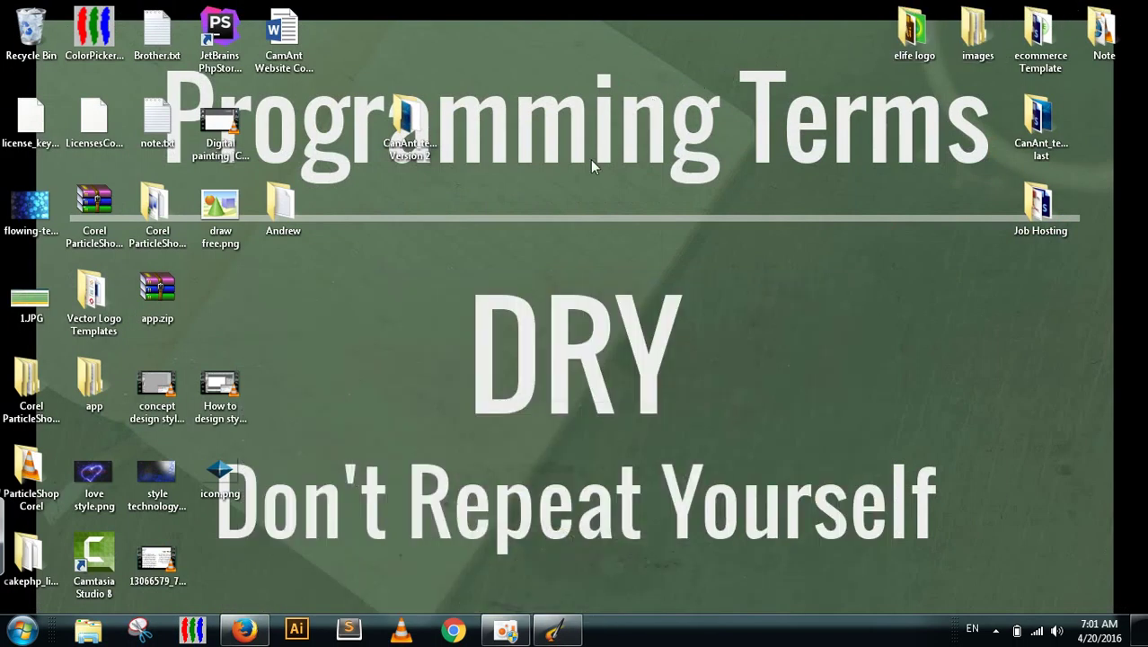
pyautogui.rightClick(514, 70)
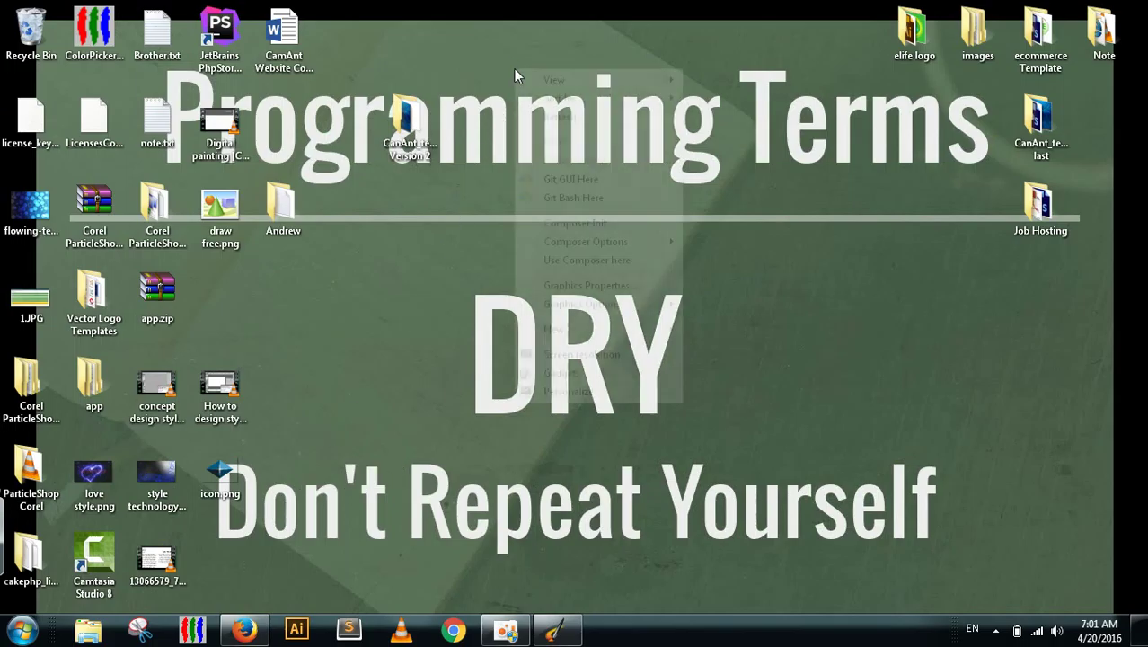
pyautogui.click(557, 116)
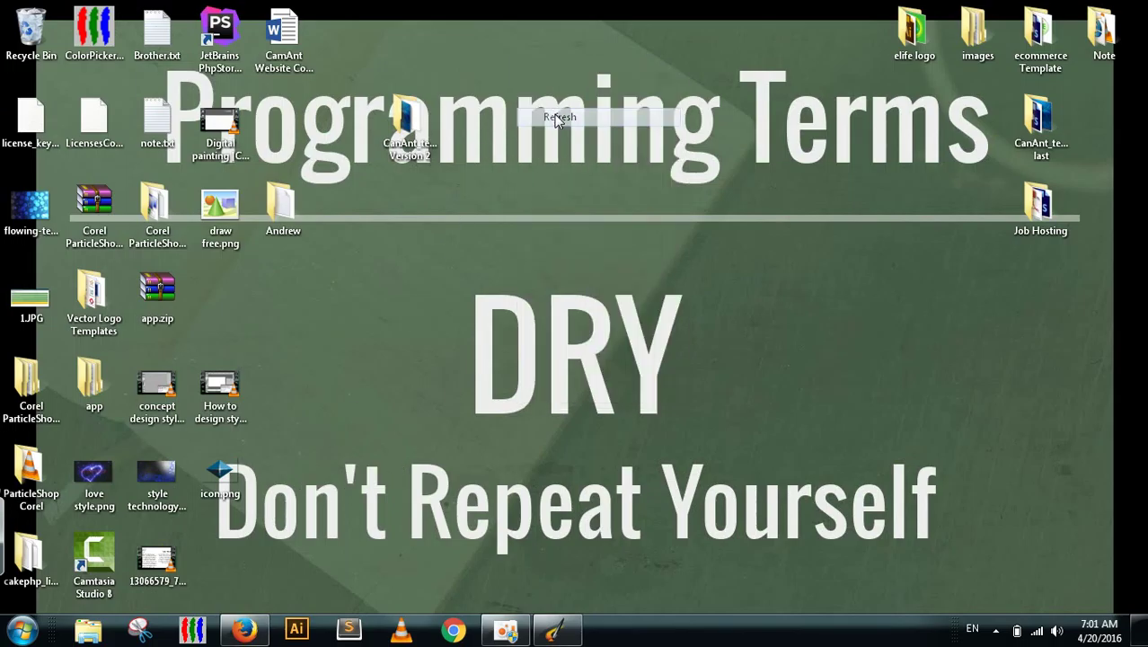
pyautogui.rightClick(421, 46)
pyautogui.click(458, 94)
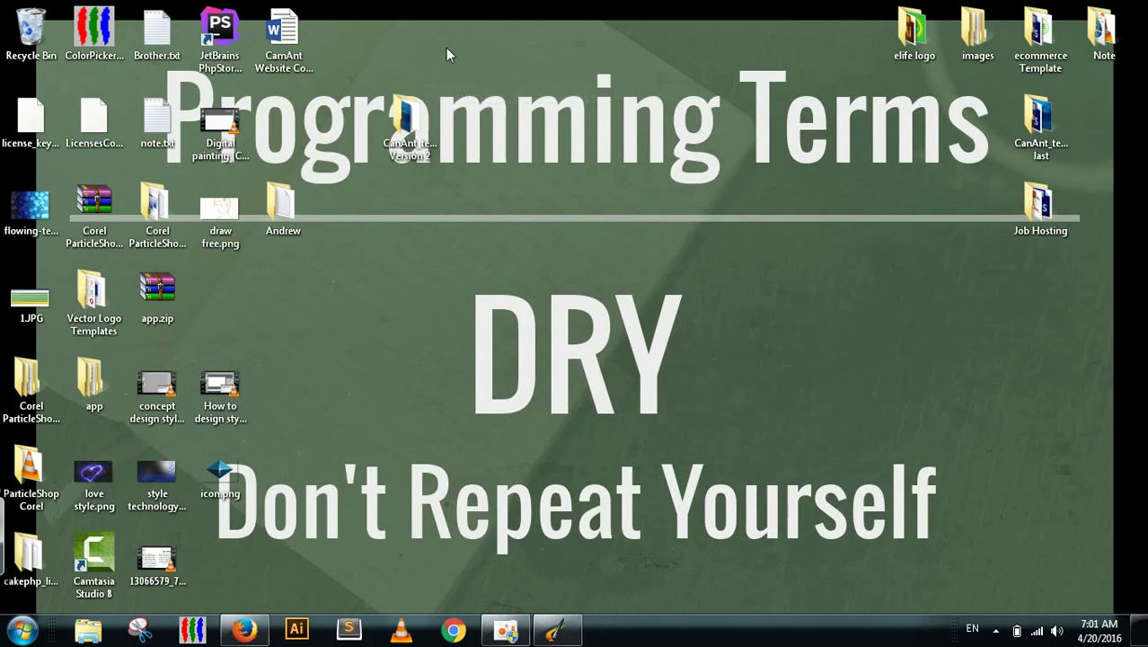
pyautogui.rightClick(445, 48)
pyautogui.click(467, 93)
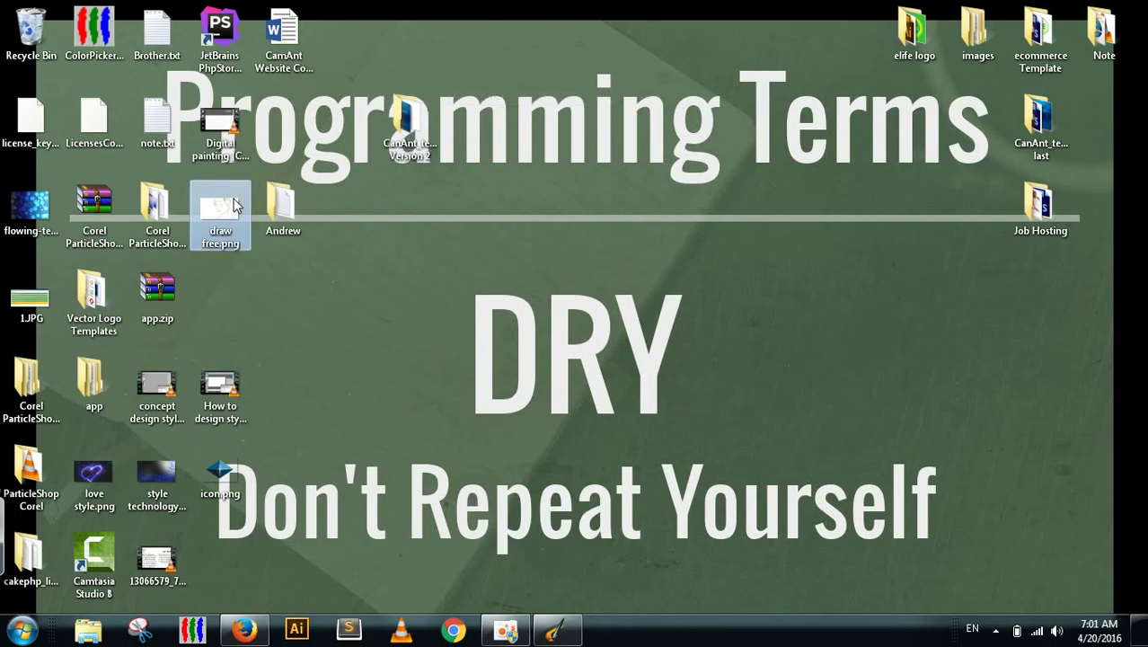
# Step: Open draw free.png from the desktop in Windows Photo Viewer and examine the saved portrait at different magnifications
pyautogui.doubleClick(236, 205)
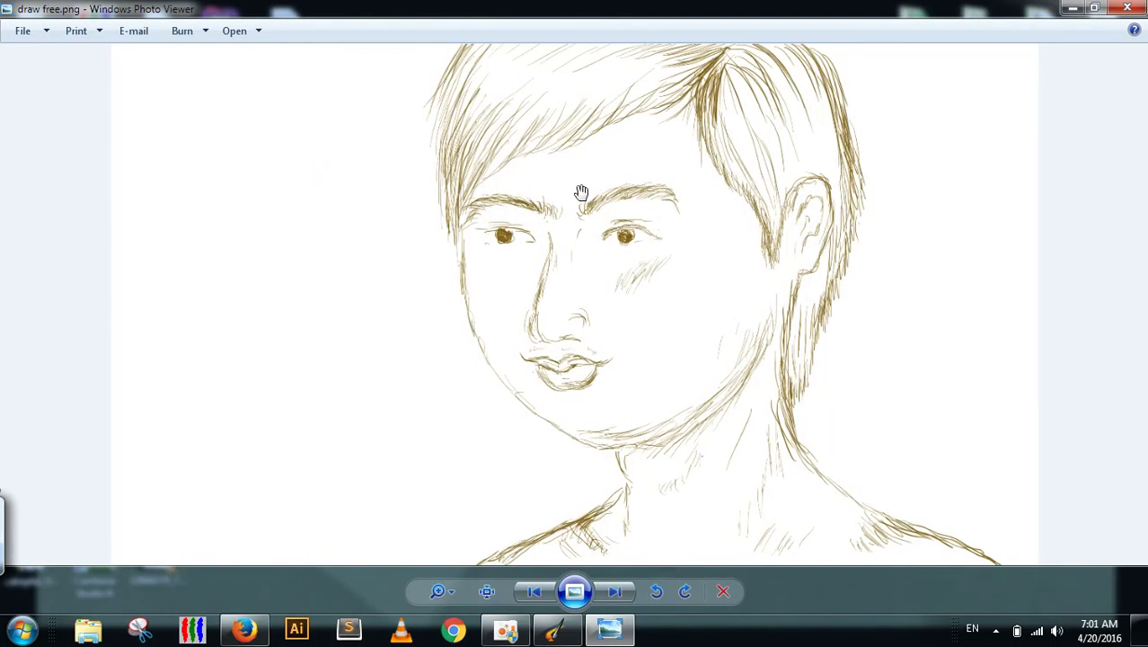
pyautogui.scroll(3, 580, 199)
pyautogui.scroll(-1, 580, 201)
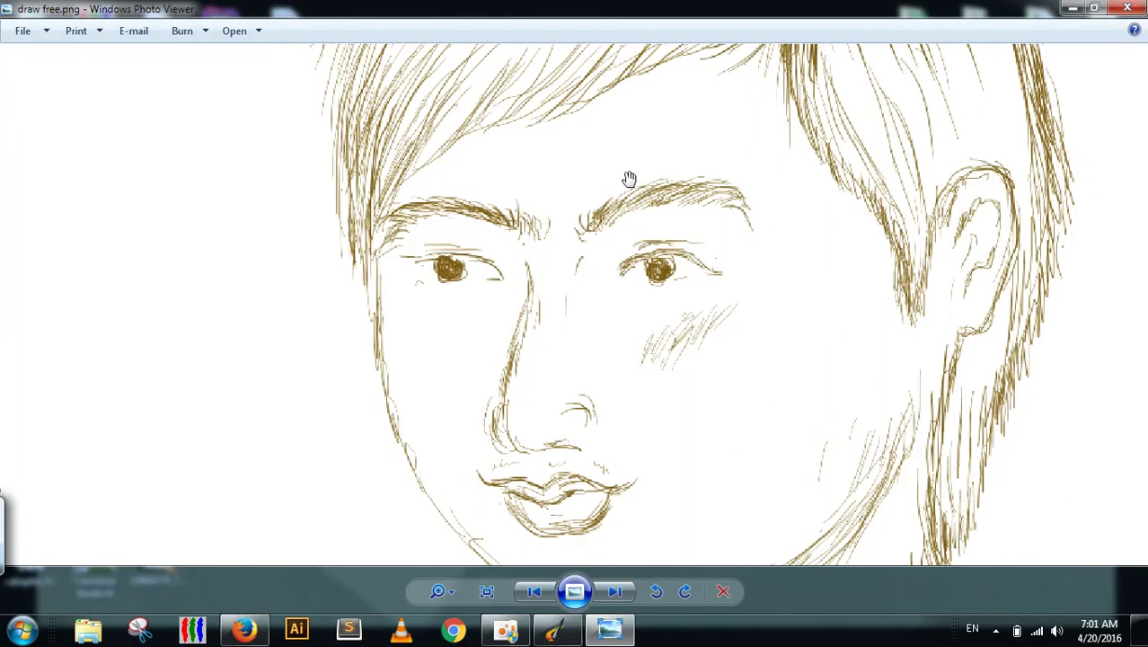
pyautogui.scroll(-2, 632, 186)
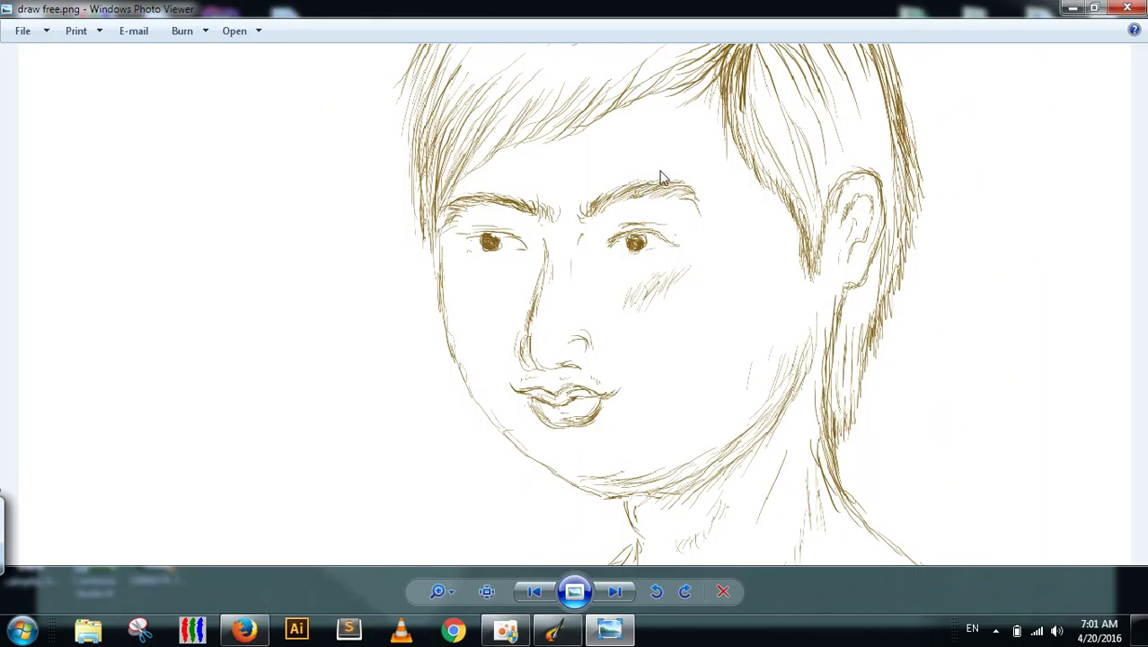
pyautogui.scroll(-1, 661, 177)
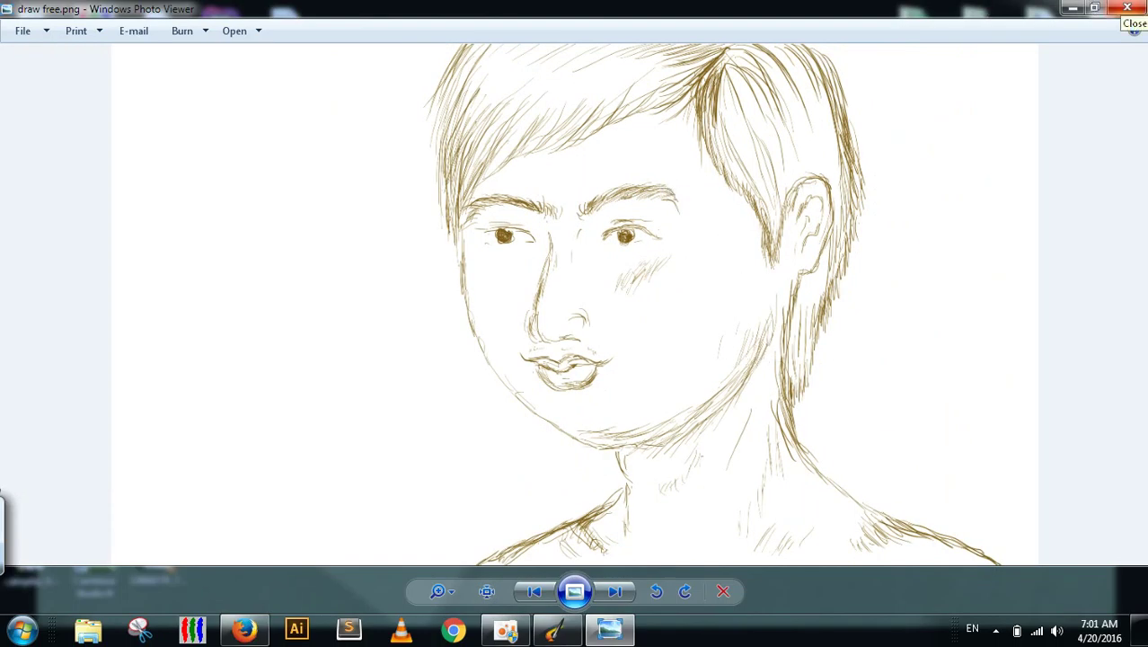
pyautogui.click(507, 631)
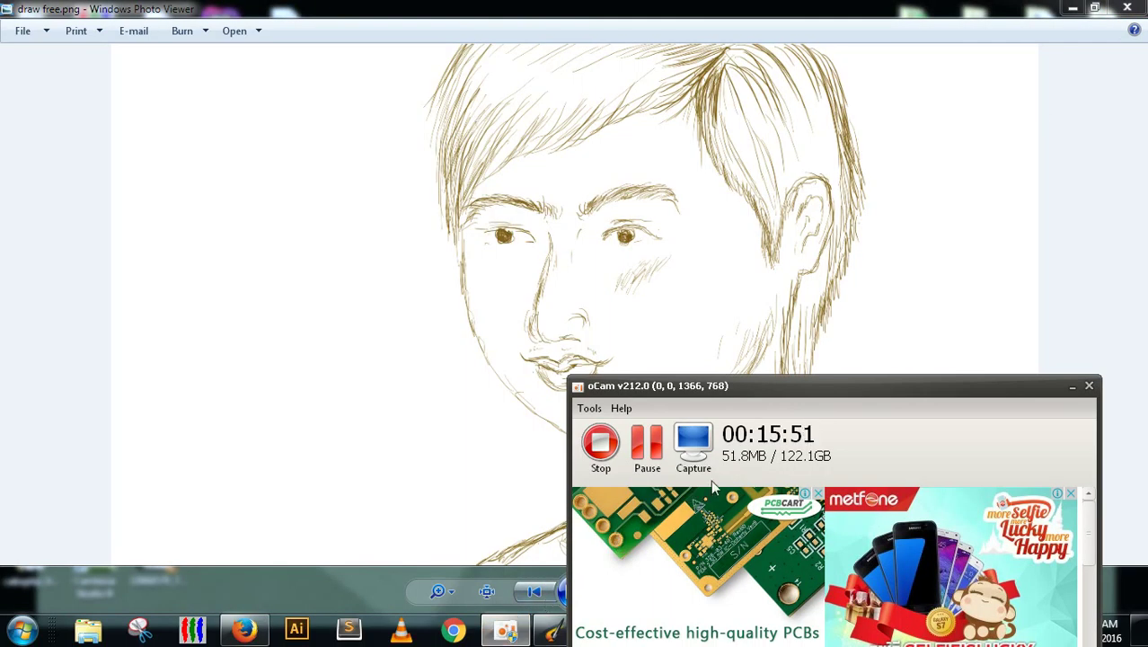